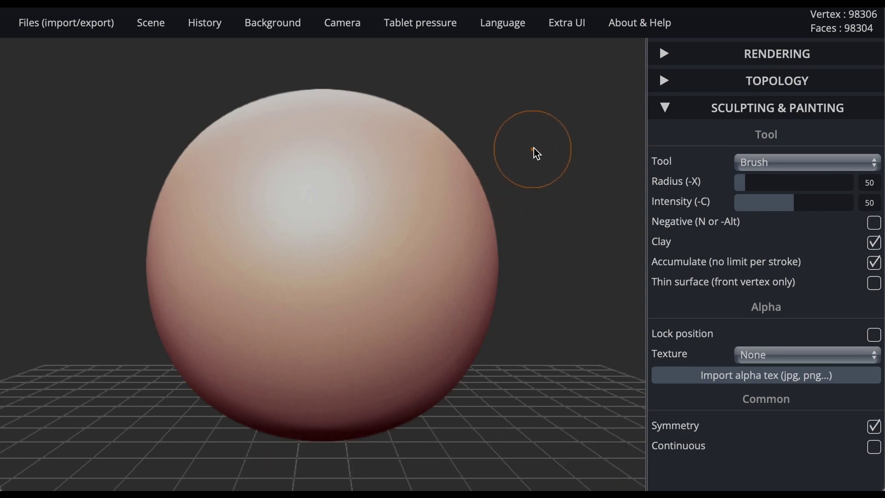
# Pan, orbit and zoom the view around the default sphere
pyautogui.moveTo(526, 154)
pyautogui.mouseDown(button='middle')
pyautogui.moveTo(371, 178)
pyautogui.moveTo(377, 161)
pyautogui.moveTo(509, 184)
pyautogui.moveTo(618, 164)
pyautogui.moveTo(599, 129)
pyautogui.moveTo(538, 142)
pyautogui.moveTo(527, 162)
pyautogui.mouseUp(button='middle')
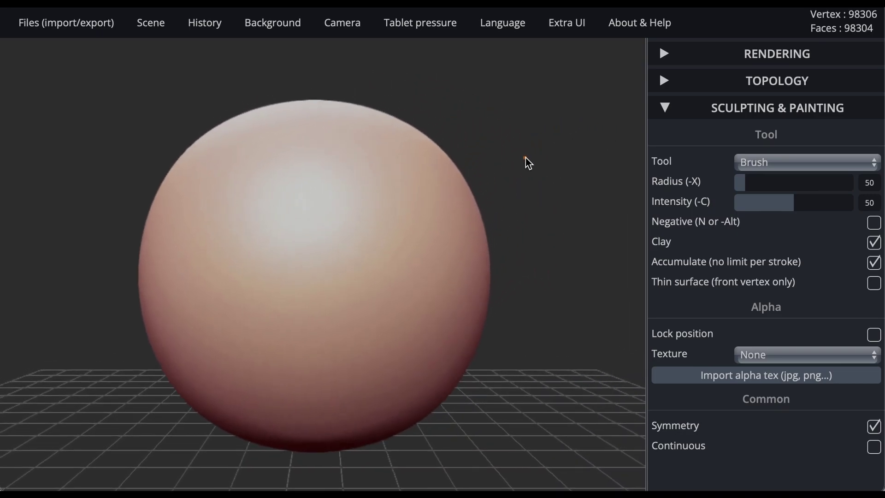
pyautogui.moveTo(518, 159); pyautogui.dragTo(529, 178, button='right')
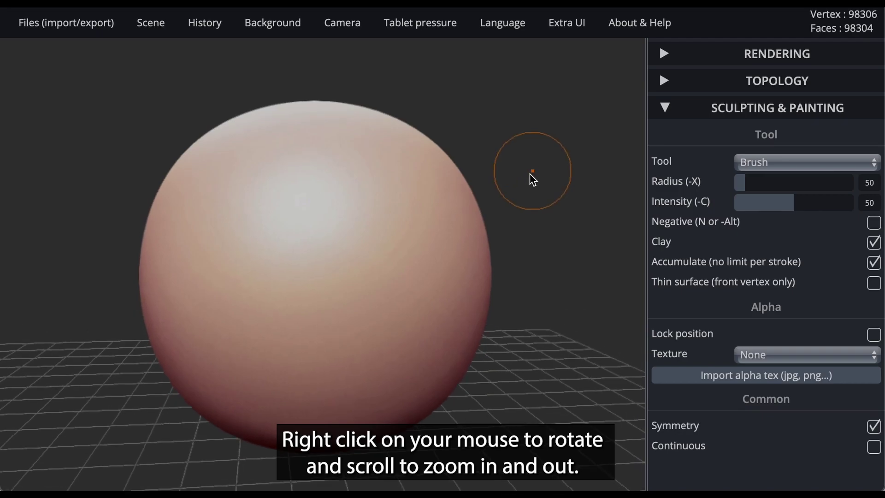
pyautogui.scroll(-5, 517, 221)
pyautogui.scroll(8, 499, 312)
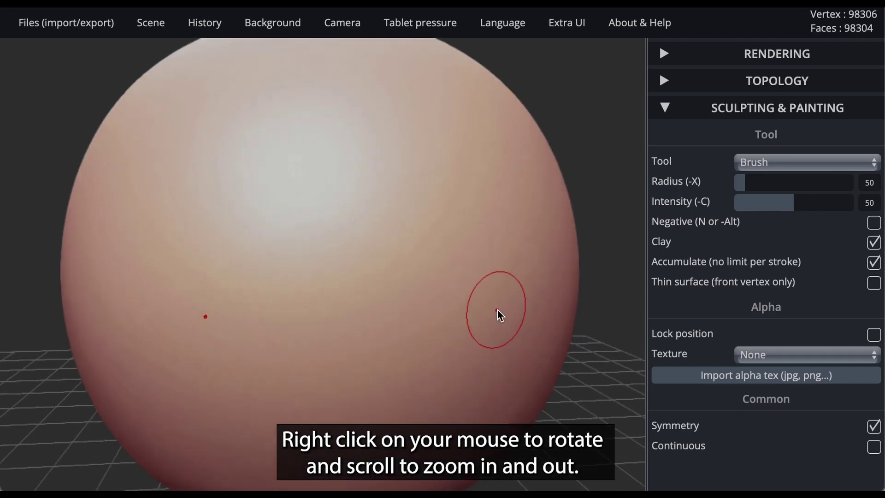
pyautogui.scroll(-6, 502, 317)
pyautogui.scroll(-1, 504, 318)
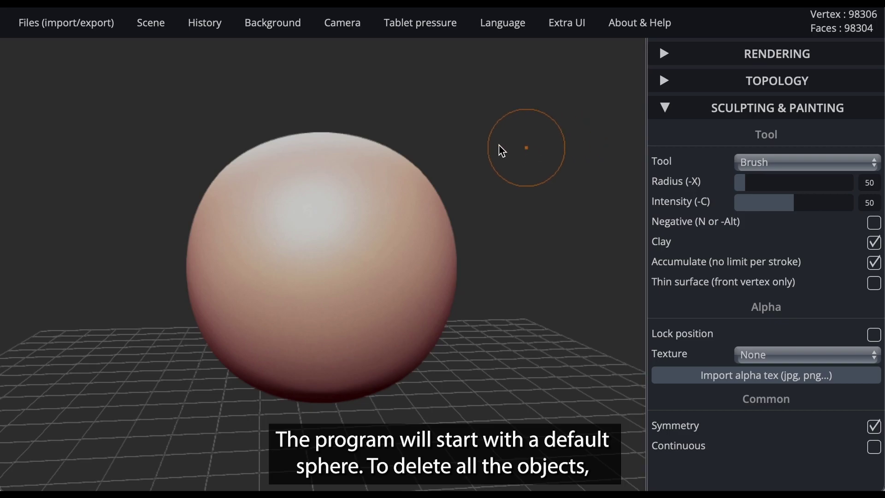
# Clear the scene from the Scene menu and confirm with OK
pyautogui.moveTo(151, 24)
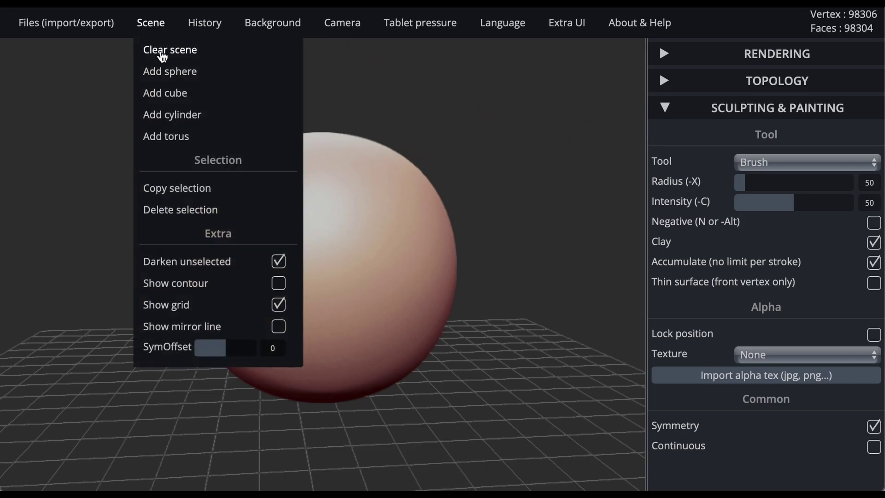
pyautogui.click(163, 50)
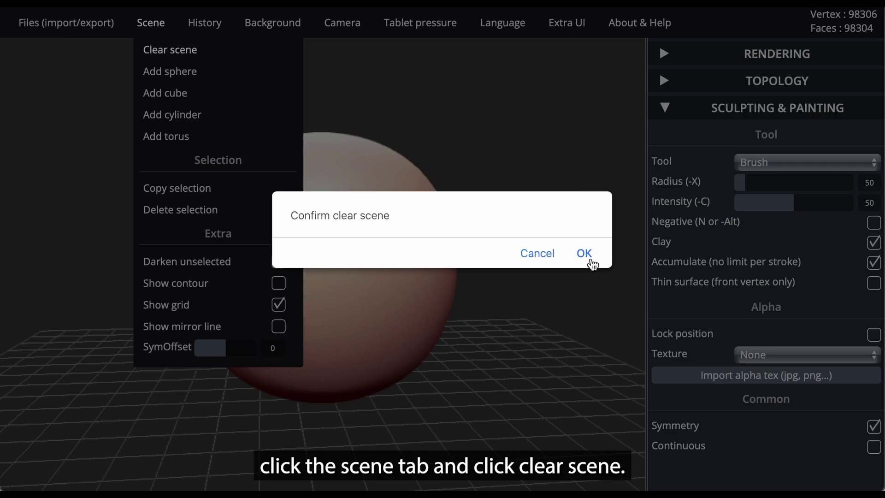
pyautogui.click(584, 254)
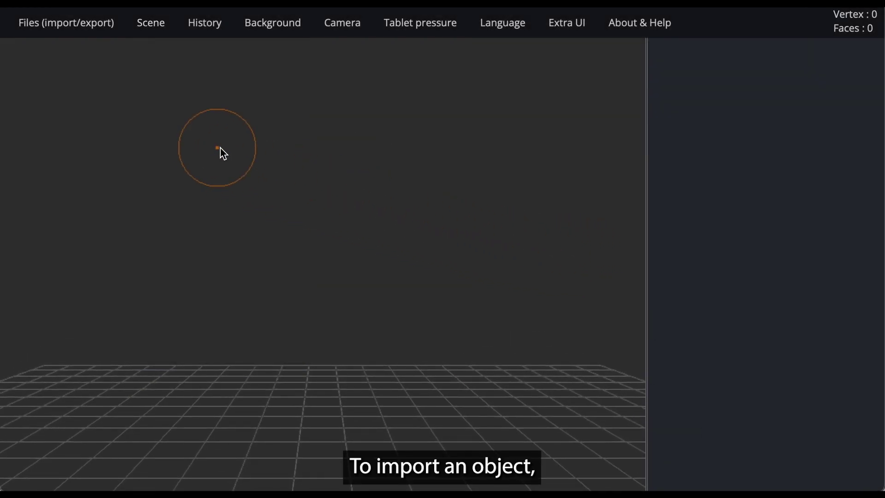
# Add 3DModel.obj from the Files (import/export) menu and upload it
pyautogui.click(76, 25)
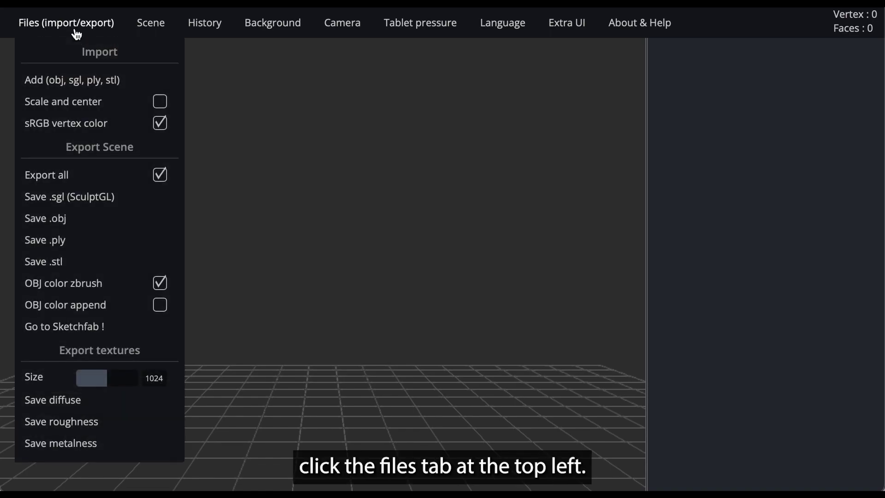
pyautogui.click(81, 81)
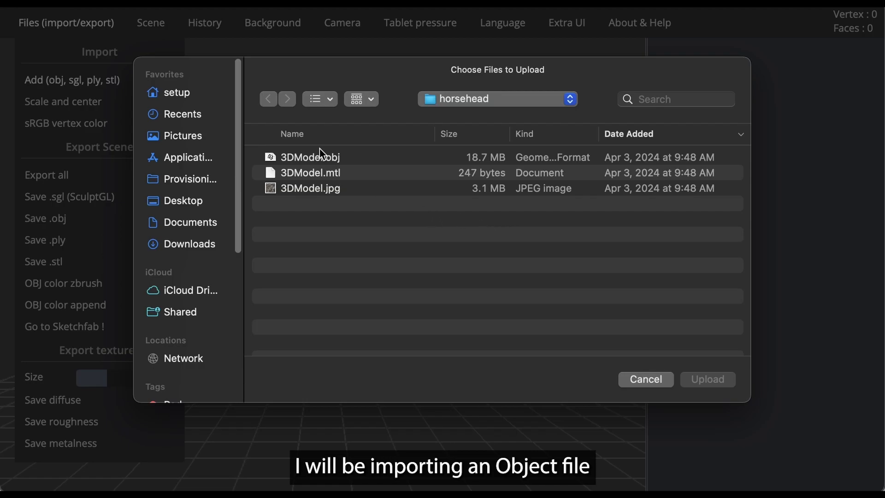
pyautogui.click(357, 159)
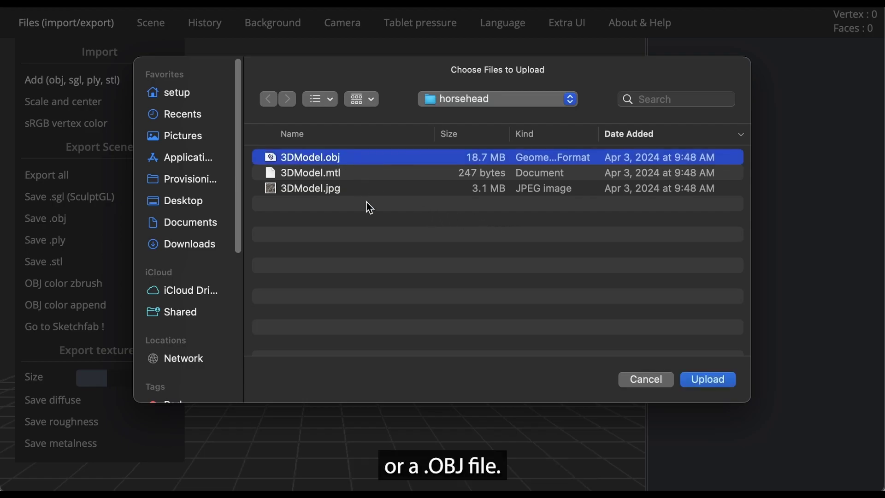
pyautogui.click(708, 380)
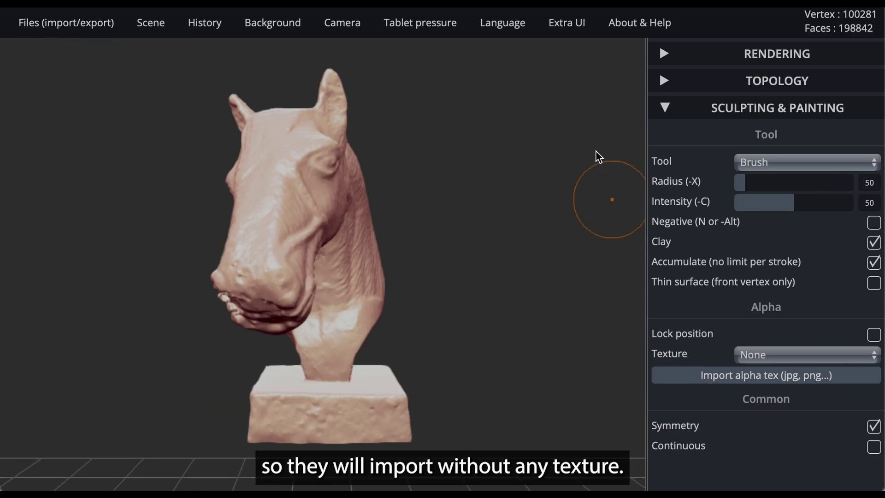
# Set the RENDERING shader to UV shader
pyautogui.click(664, 54)
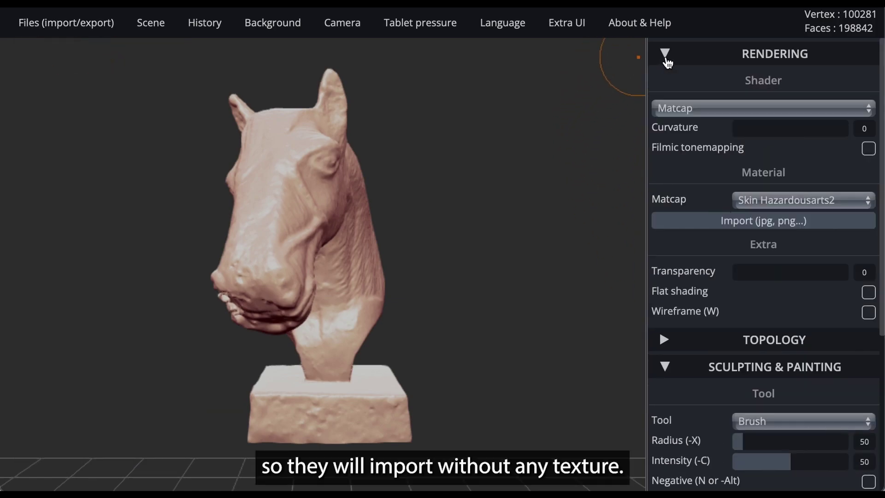
pyautogui.click(712, 113)
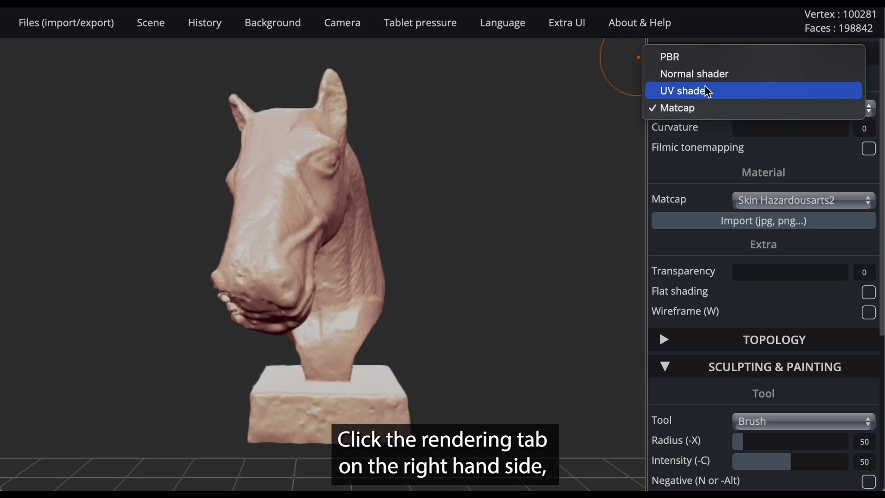
pyautogui.click(708, 91)
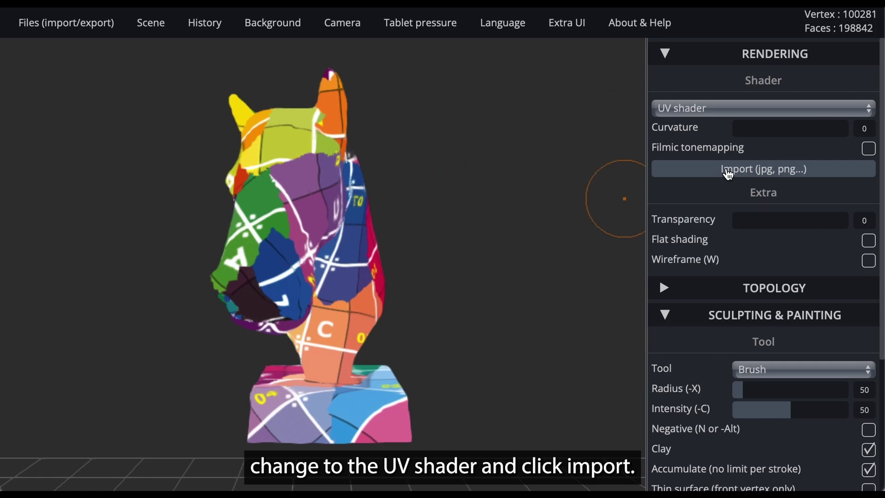
# Import 3DModel.jpg as the horse's texture and upload it
pyautogui.click(728, 170)
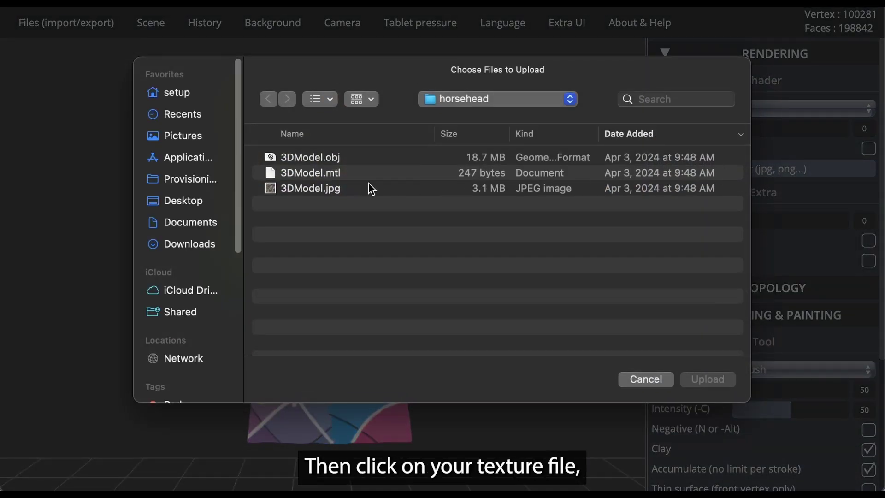
pyautogui.click(354, 195)
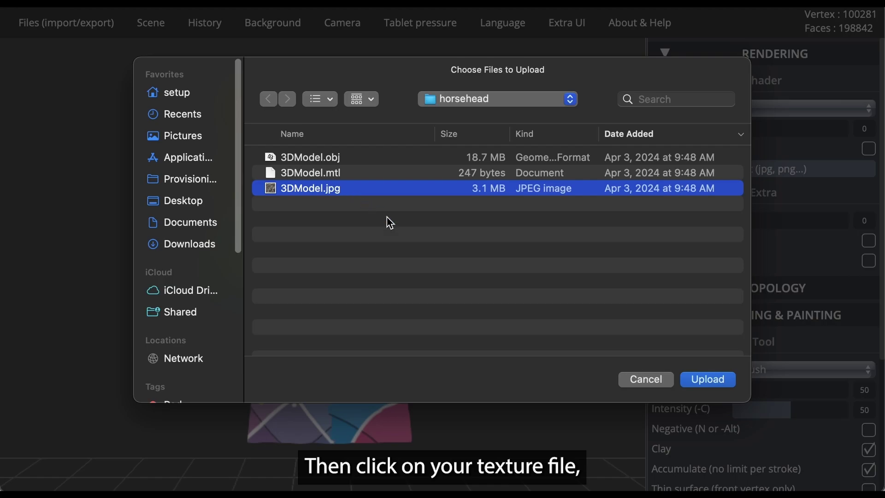
pyautogui.click(702, 380)
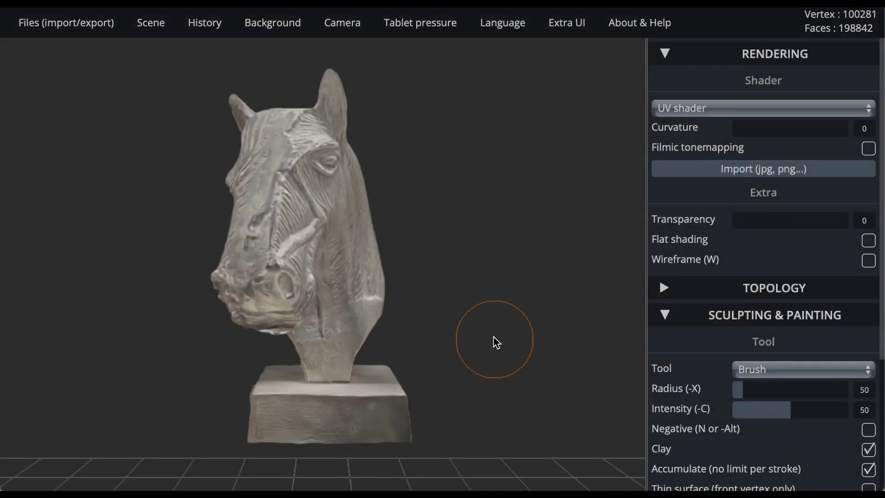
pyautogui.moveTo(458, 324)
pyautogui.mouseDown()
pyautogui.moveTo(541, 346)
pyautogui.moveTo(601, 339)
pyautogui.moveTo(636, 316)
pyautogui.moveTo(253, 351)
pyautogui.moveTo(91, 323)
pyautogui.moveTo(229, 361)
pyautogui.moveTo(458, 347)
pyautogui.mouseUp()
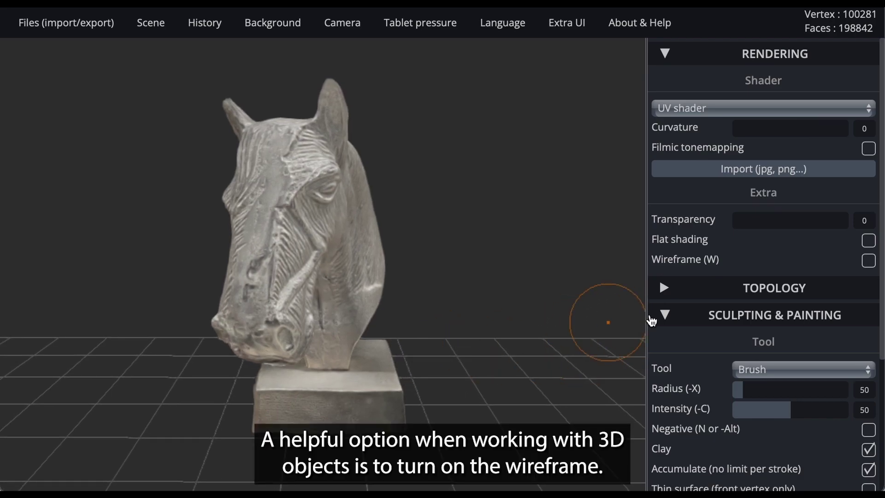
# Turn on Wireframe and zoom in close to inspect the horse's triangle mesh
pyautogui.click(868, 260)
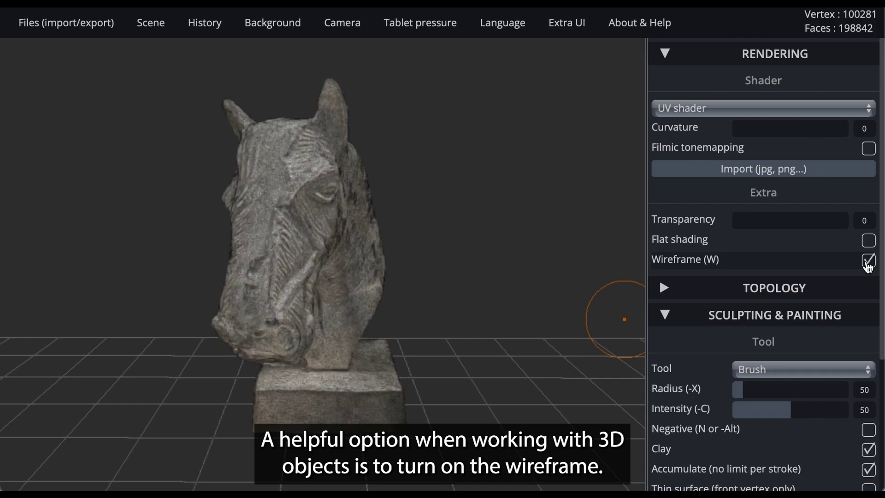
pyautogui.scroll(10, 327, 267)
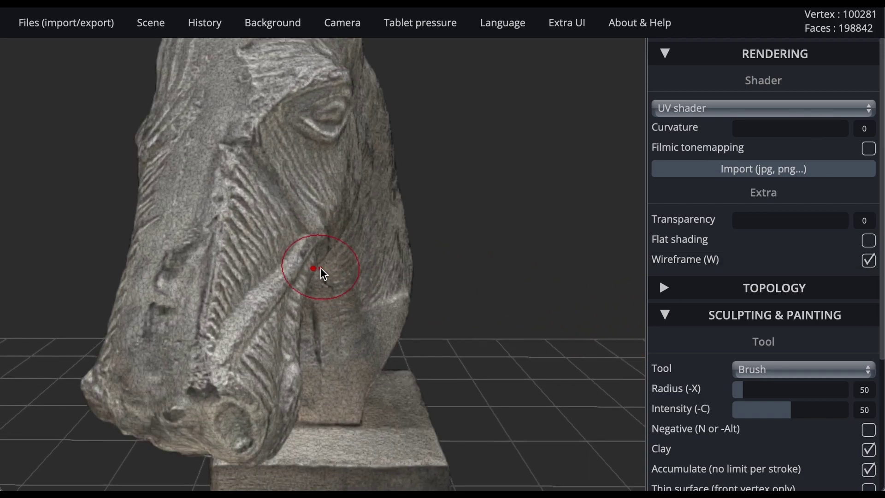
pyautogui.scroll(-5, 372, 288)
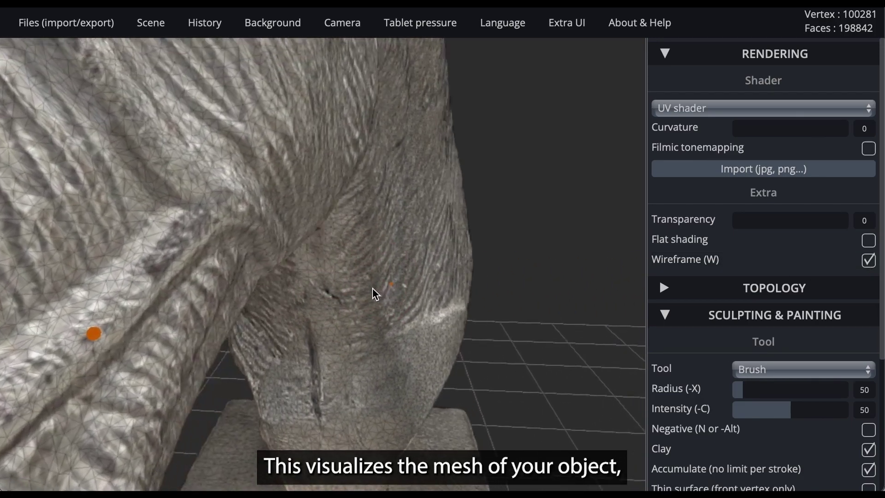
pyautogui.scroll(5, 300, 217)
pyautogui.moveTo(301, 216)
pyautogui.mouseDown(button='right')
pyautogui.moveTo(476, 265)
pyautogui.moveTo(468, 356)
pyautogui.moveTo(500, 326)
pyautogui.mouseUp(button='right')
pyautogui.scroll(4, 503, 312)
pyautogui.scroll(5, 466, 302)
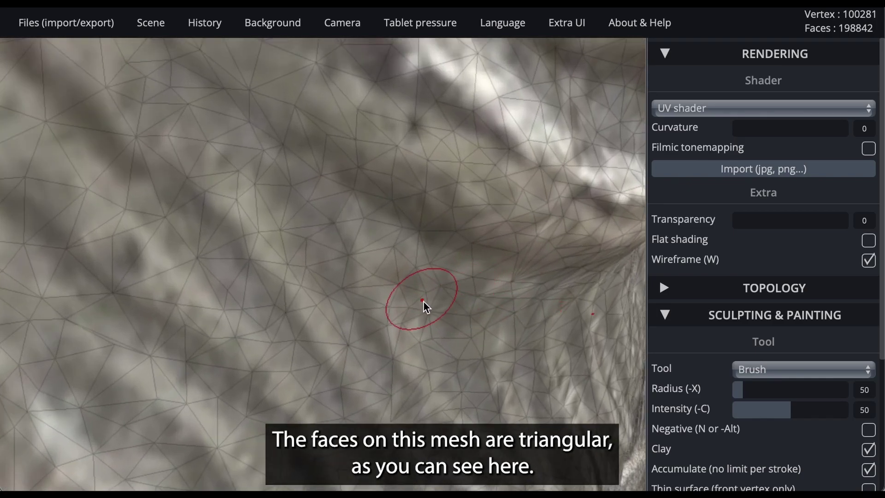
pyautogui.moveTo(358, 312)
pyautogui.mouseDown(button='right')
pyautogui.moveTo(381, 278)
pyautogui.moveTo(371, 245)
pyautogui.mouseUp(button='right')
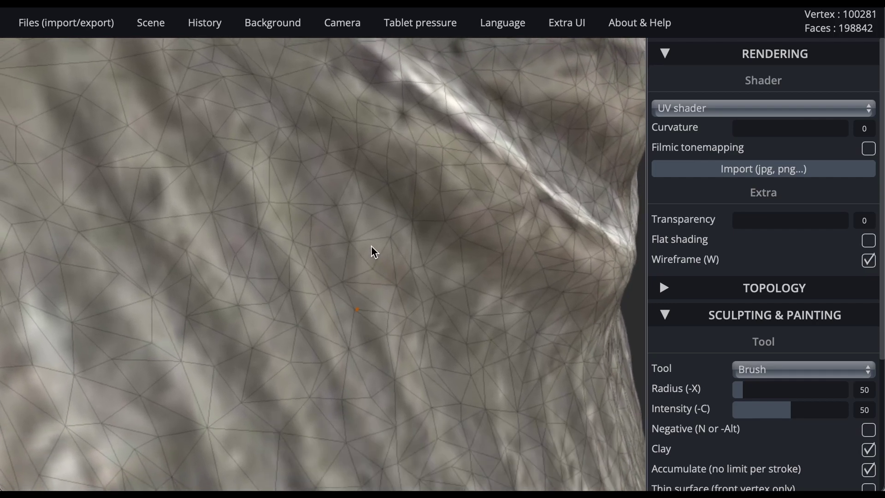
# Zoom back out, turn the head toward the viewer, and switch to the Smooth tool
pyautogui.scroll(-5, 401, 330)
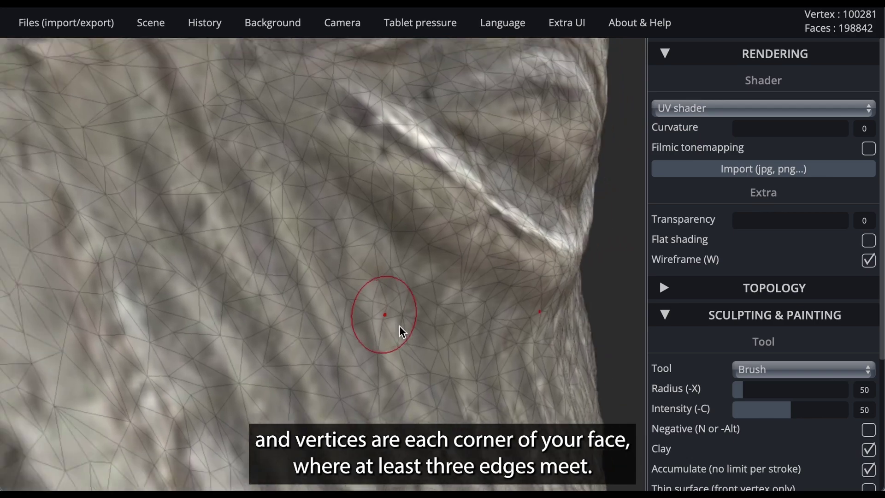
pyautogui.scroll(-5, 407, 355)
pyautogui.scroll(-3, 407, 351)
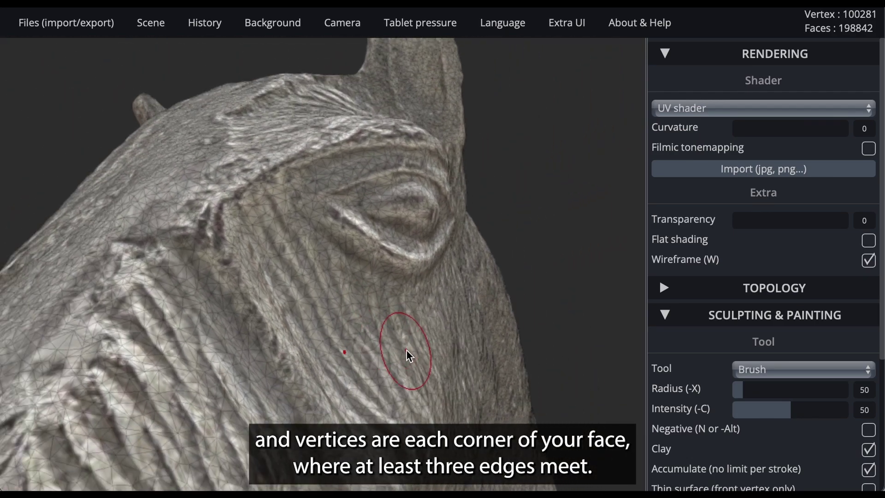
pyautogui.scroll(-8, 594, 328)
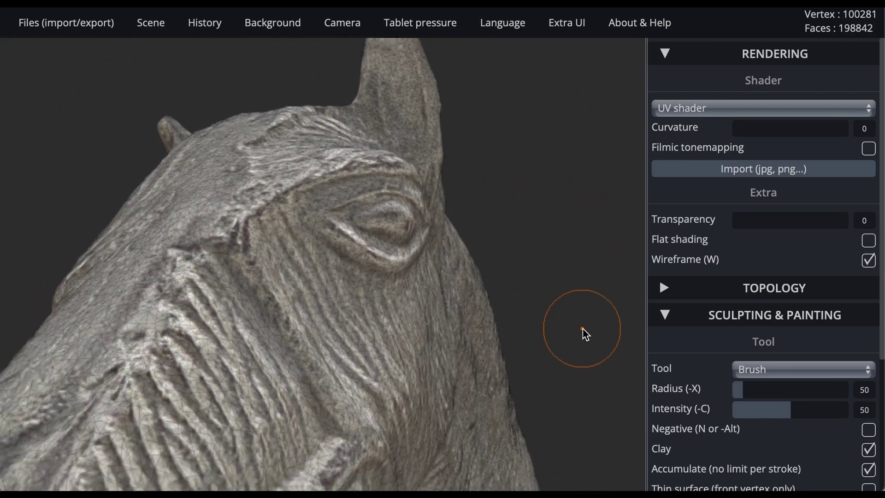
pyautogui.scroll(-5, 530, 387)
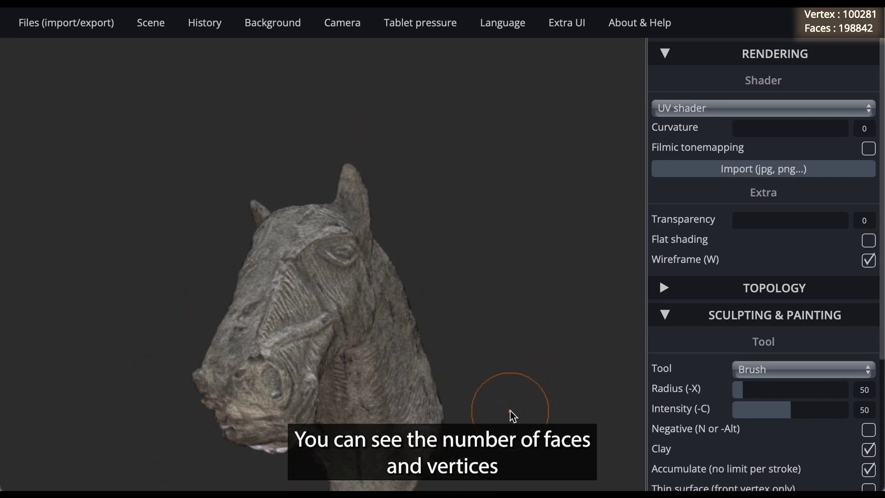
pyautogui.scroll(-5, 507, 405)
pyautogui.scroll(-5, 495, 315)
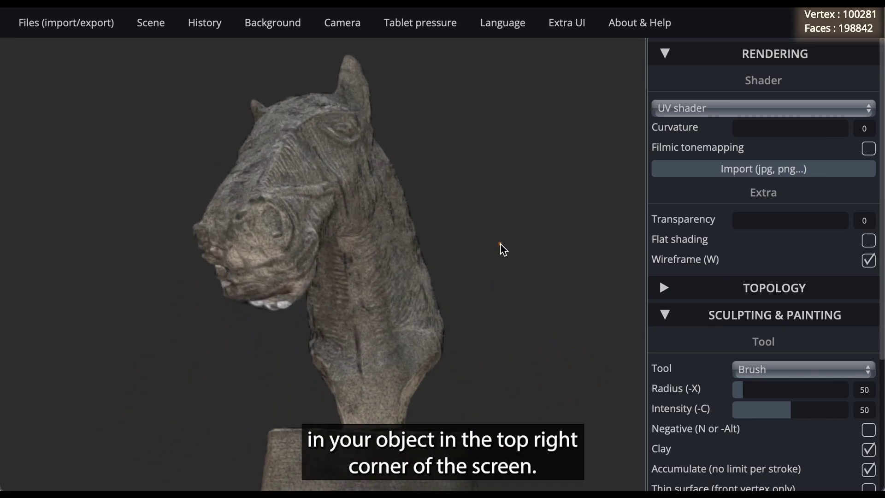
pyautogui.moveTo(506, 326)
pyautogui.mouseDown()
pyautogui.moveTo(498, 322)
pyautogui.moveTo(569, 357)
pyautogui.moveTo(481, 363)
pyautogui.moveTo(623, 370)
pyautogui.moveTo(538, 367)
pyautogui.moveTo(598, 355)
pyautogui.mouseUp()
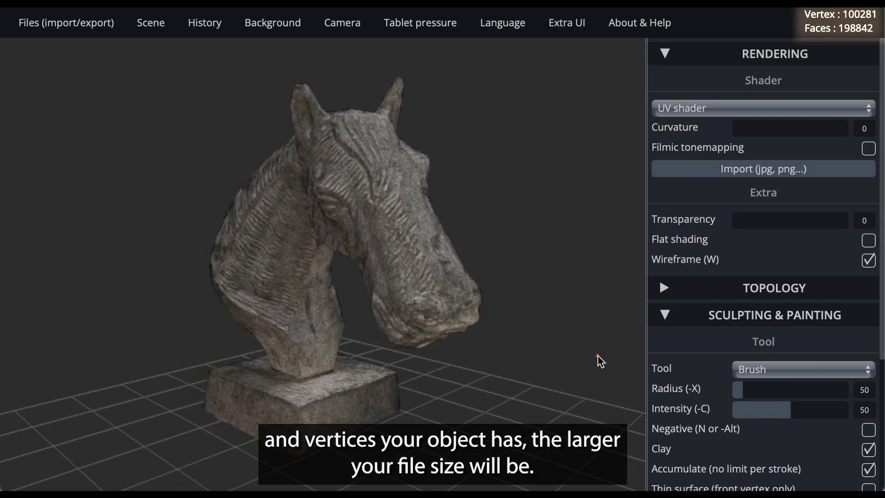
pyautogui.press('shift')
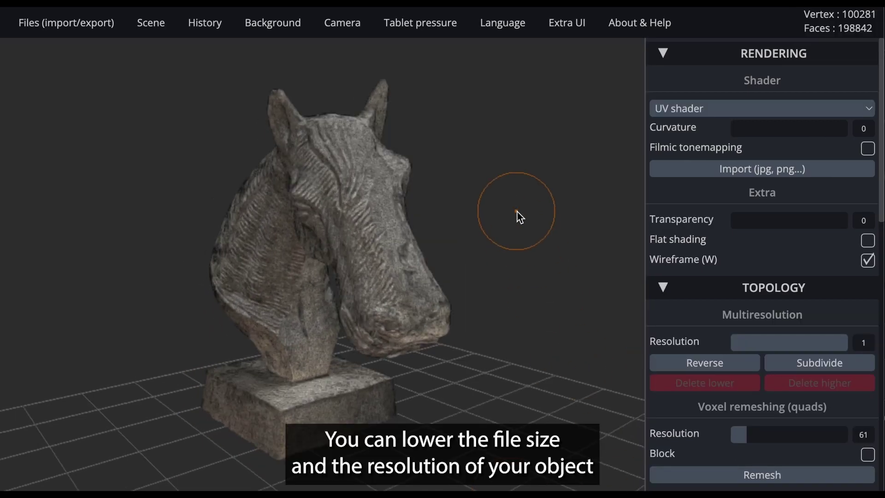
# Remesh the horse into quads at resolution 154
pyautogui.scroll(6, 398, 238)
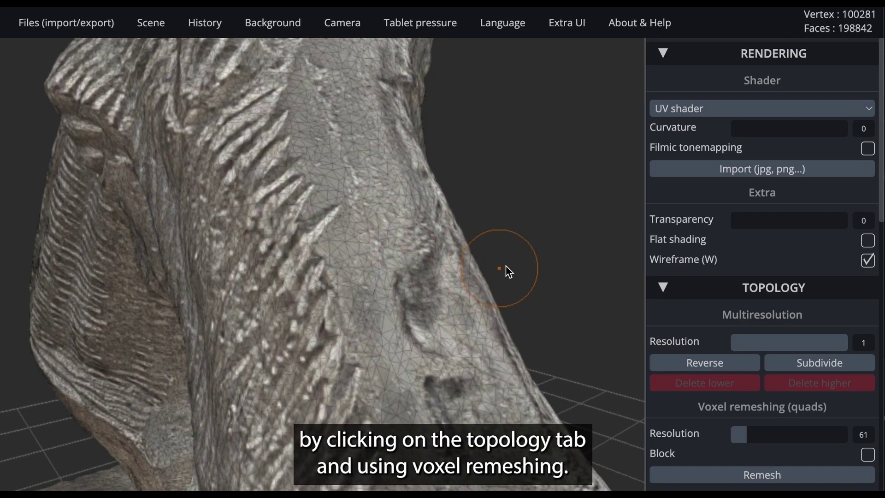
pyautogui.scroll(-5, 750, 316)
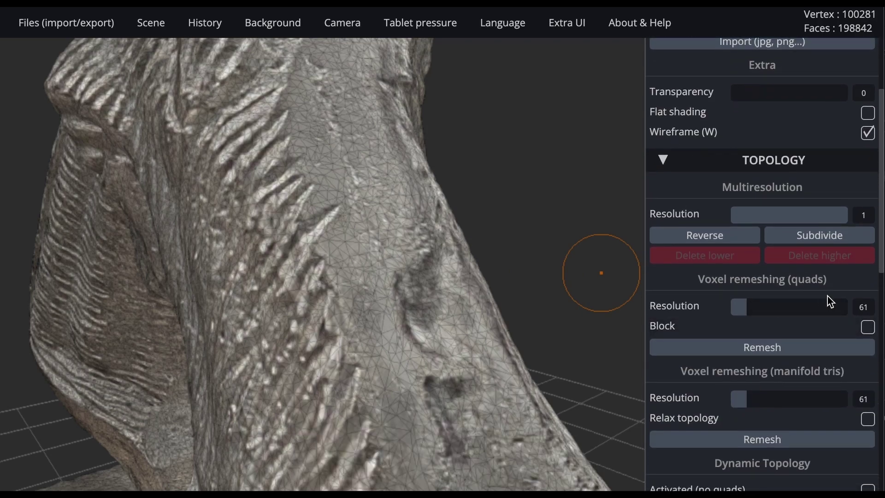
pyautogui.moveTo(829, 306); pyautogui.dragTo(776, 306)
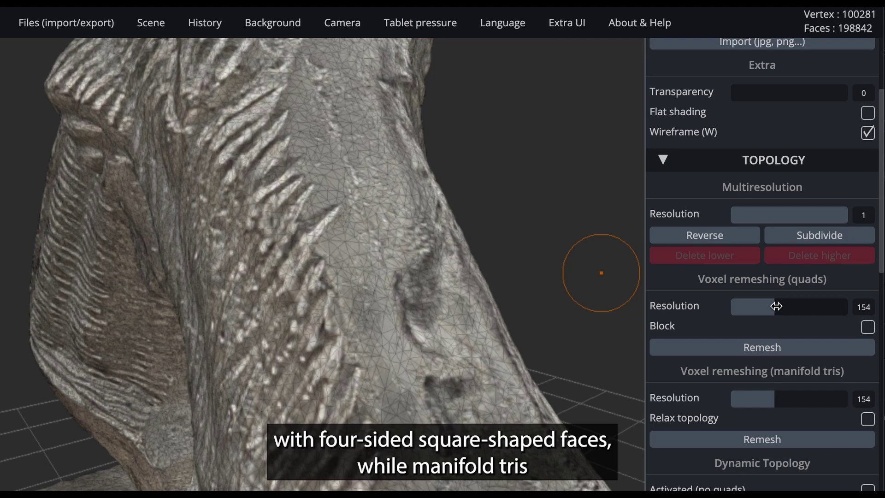
pyautogui.click(762, 355)
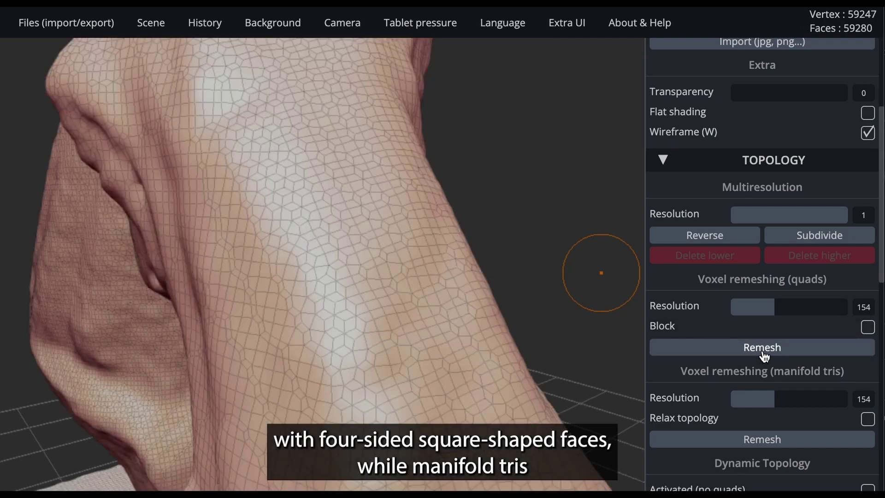
# Remesh into manifold triangles, then remesh coarser at resolution 53 for 6832 vertices
pyautogui.scroll(-6, 364, 349)
pyautogui.scroll(6, 382, 344)
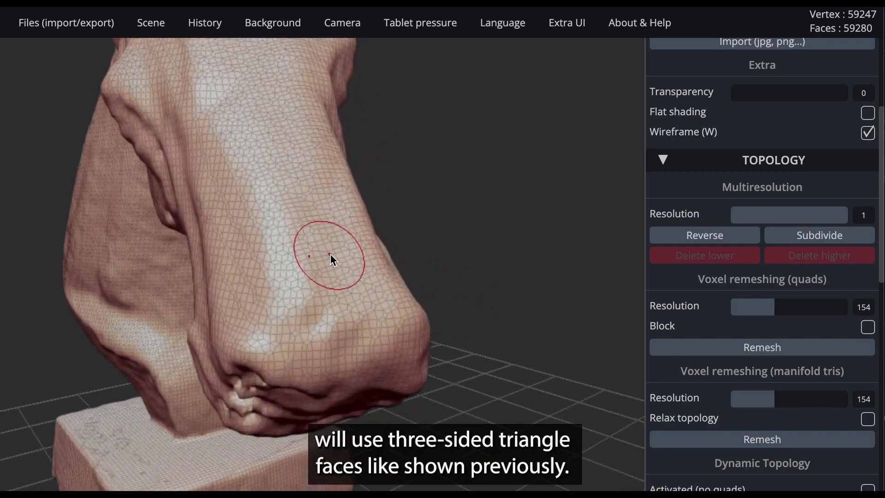
pyautogui.scroll(2, 330, 253)
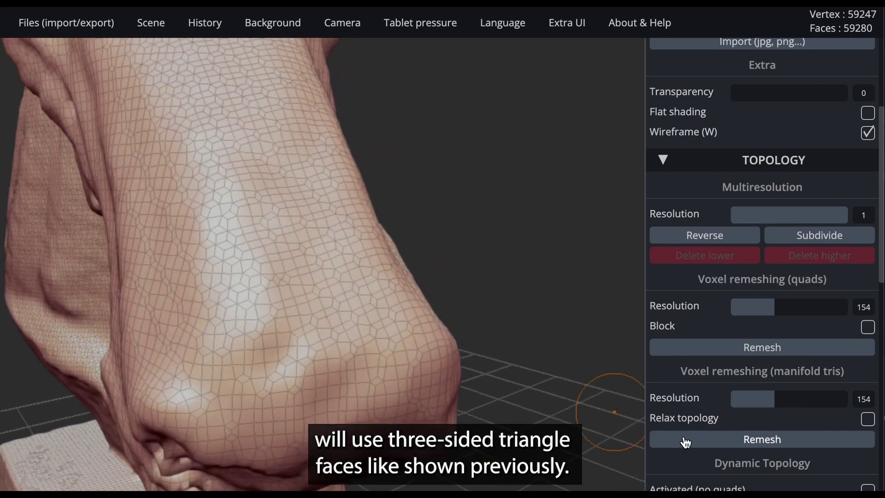
pyautogui.click(726, 446)
pyautogui.scroll(-4, 55, 385)
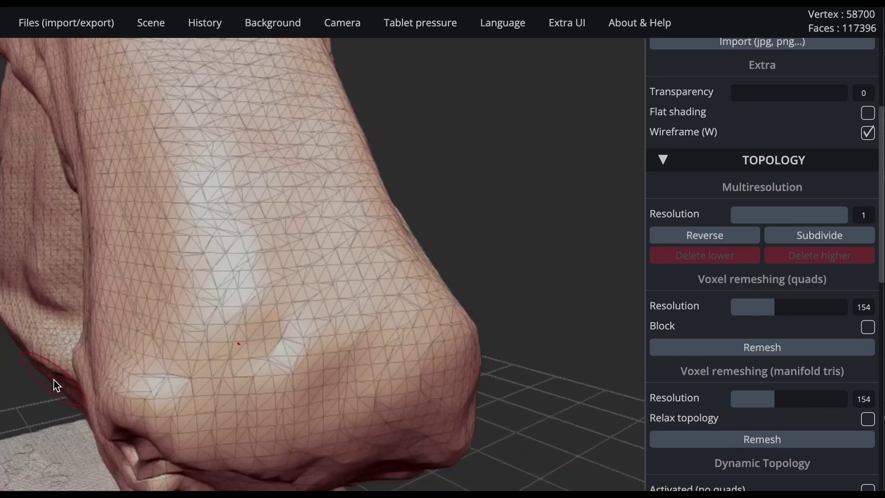
pyautogui.scroll(-5, 55, 375)
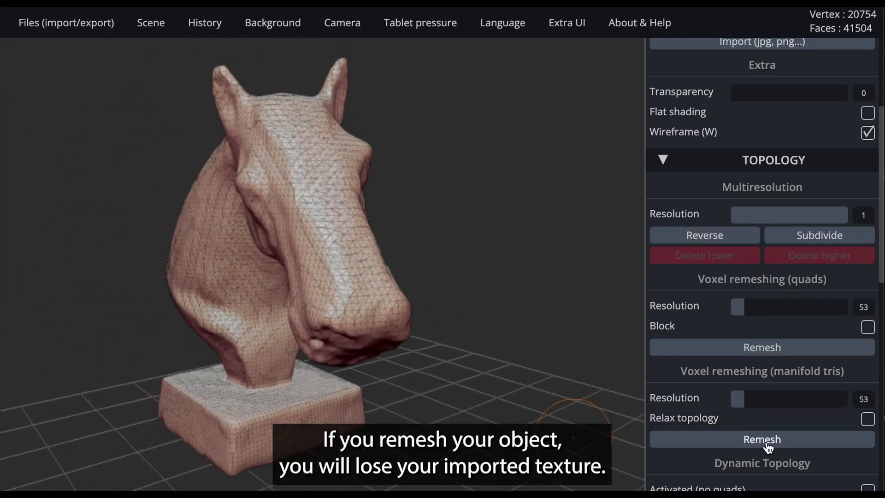
pyautogui.click(767, 443)
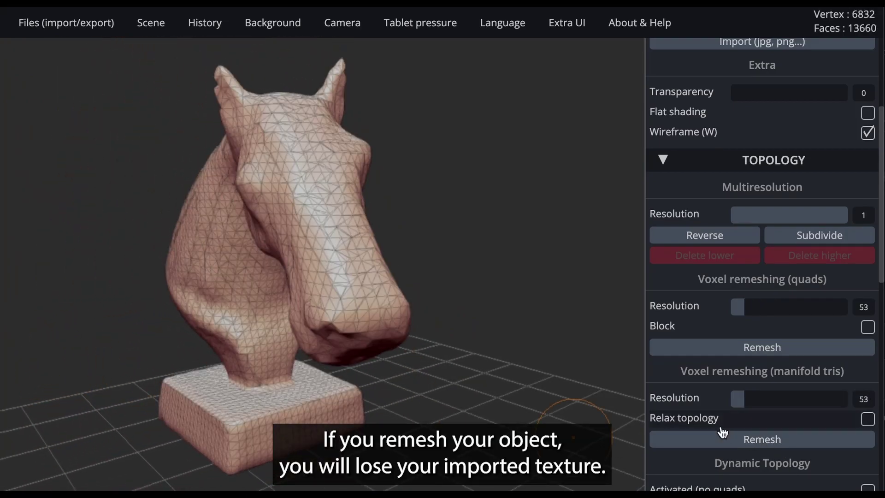
# Orbit around the coarse horse and switch the shader to Normal
pyautogui.moveTo(476, 339); pyautogui.dragTo(544, 390)
pyautogui.scroll(4, 777, 112)
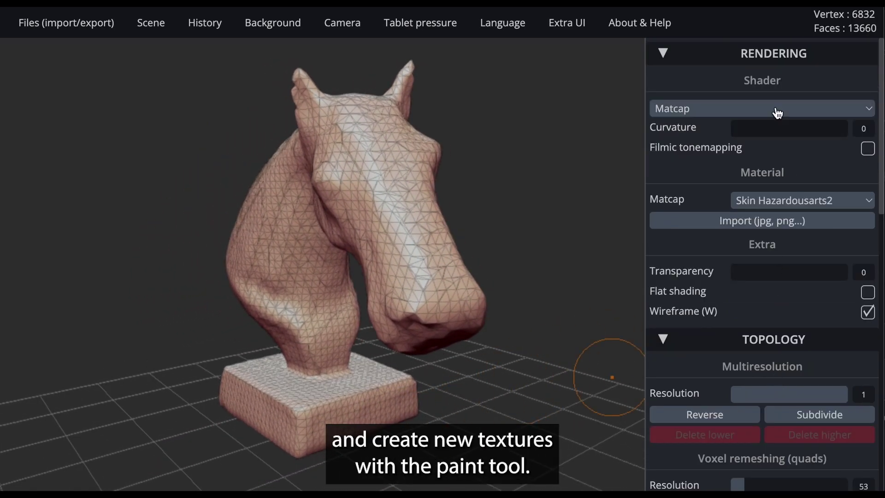
pyautogui.click(764, 112)
pyautogui.click(756, 76)
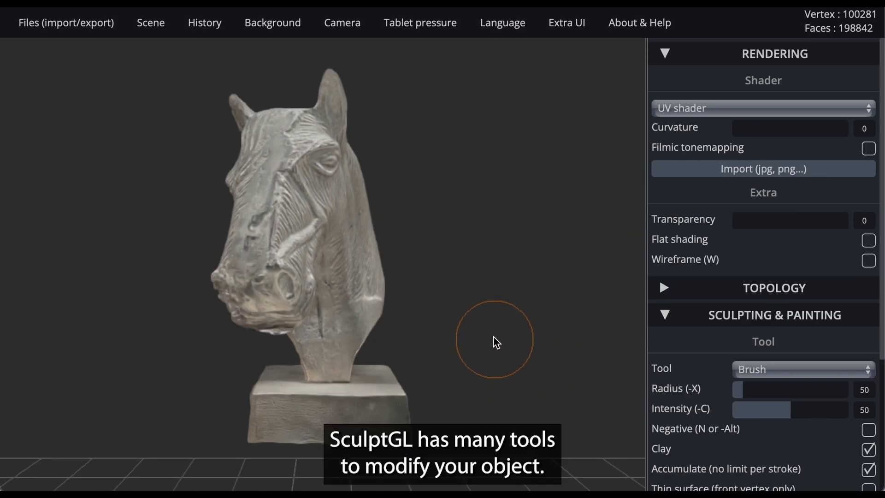
pyautogui.moveTo(476, 330)
pyautogui.mouseDown()
pyautogui.moveTo(464, 325)
pyautogui.moveTo(545, 344)
pyautogui.moveTo(588, 342)
pyautogui.moveTo(632, 316)
pyautogui.moveTo(547, 324)
pyautogui.mouseUp()
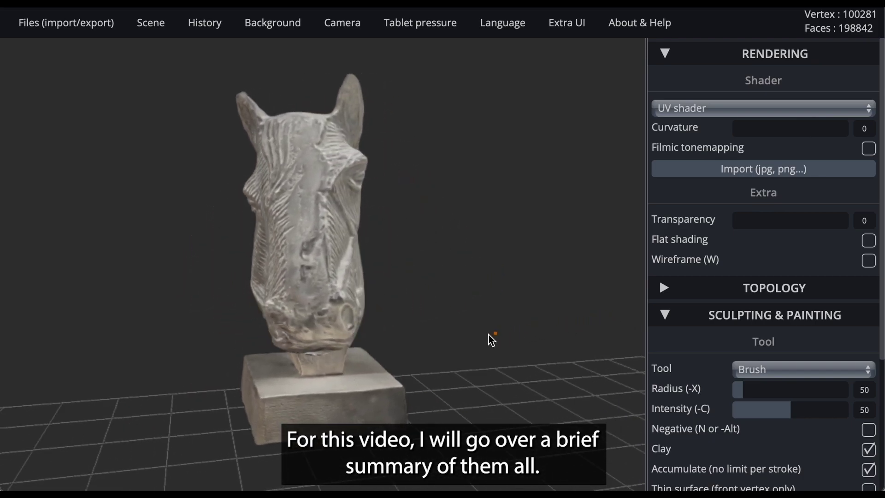
pyautogui.moveTo(491, 339); pyautogui.dragTo(460, 345)
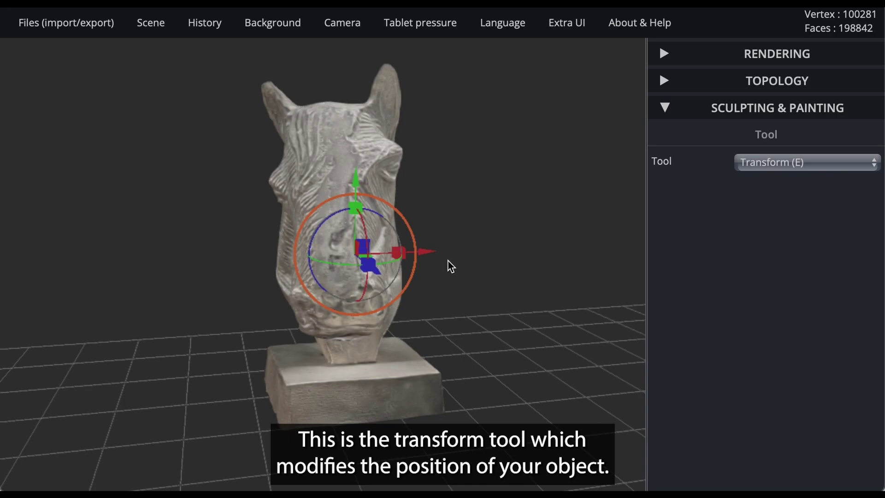
# Move the horse slightly sideways, upward and toward the camera with the gizmo arrows and squares
pyautogui.moveTo(428, 257)
pyautogui.mouseDown()
pyautogui.moveTo(509, 251)
pyautogui.moveTo(389, 259)
pyautogui.moveTo(433, 256)
pyautogui.moveTo(427, 249)
pyautogui.mouseUp()
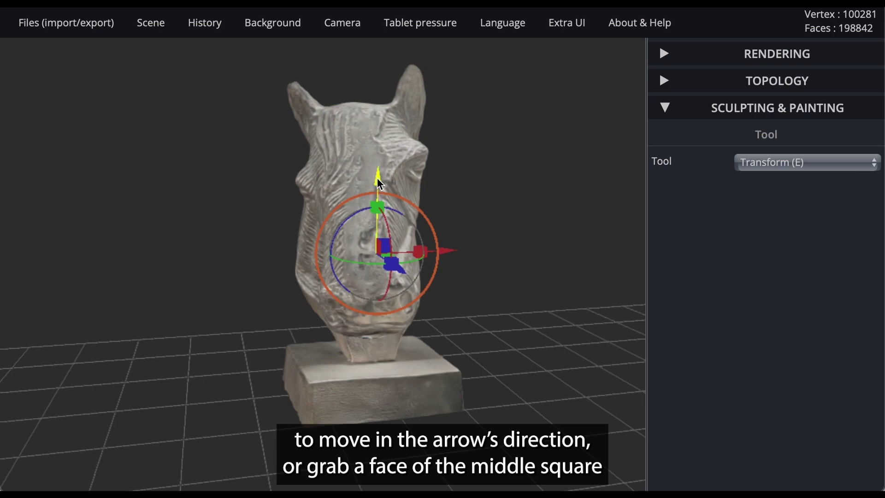
pyautogui.moveTo(378, 183)
pyautogui.mouseDown()
pyautogui.moveTo(377, 214)
pyautogui.moveTo(381, 171)
pyautogui.mouseUp()
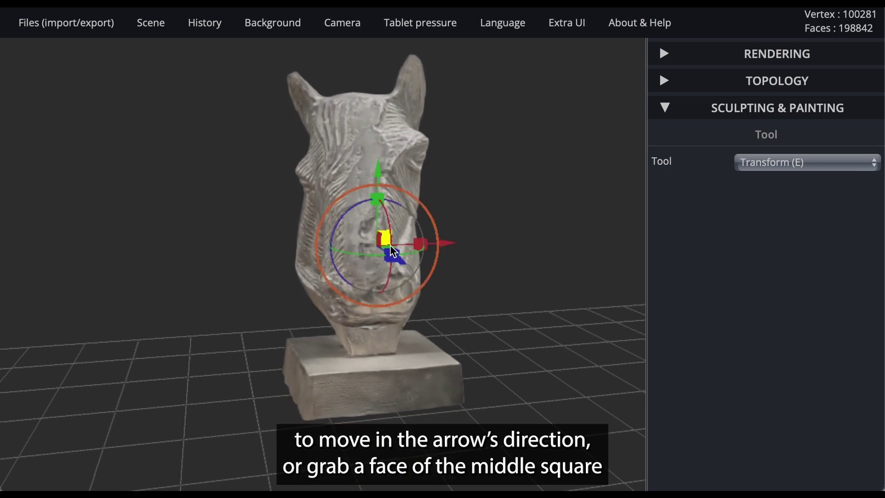
pyautogui.moveTo(403, 268); pyautogui.dragTo(378, 236)
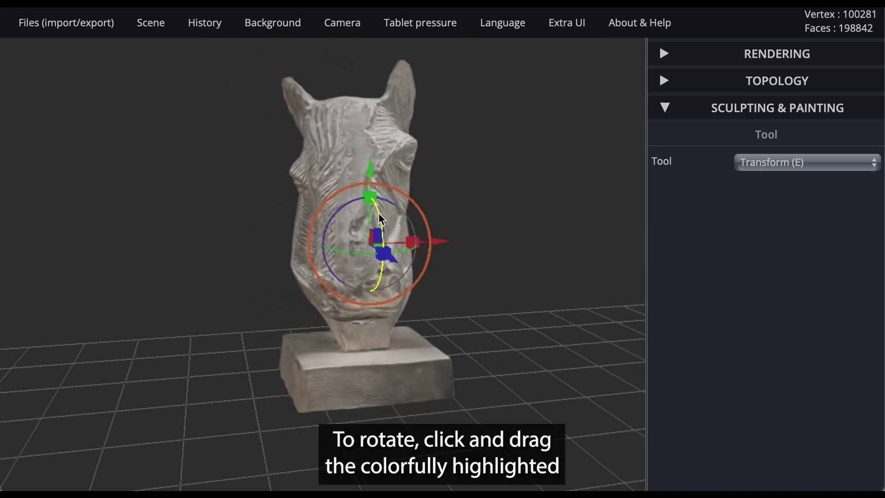
pyautogui.moveTo(377, 276); pyautogui.dragTo(345, 208)
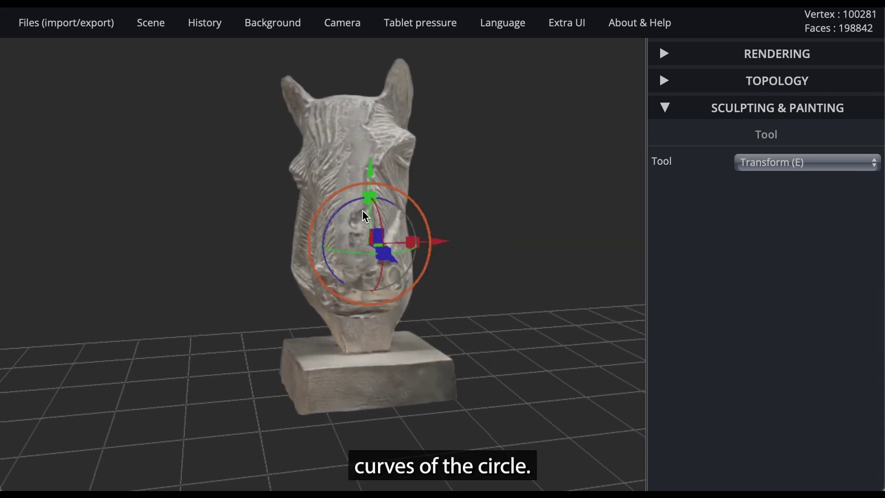
# Rotate the horse and scale and stretch it, returning each change to original proportions
pyautogui.moveTo(397, 256)
pyautogui.mouseDown()
pyautogui.moveTo(482, 256)
pyautogui.moveTo(399, 272)
pyautogui.mouseUp()
pyautogui.moveTo(405, 221); pyautogui.dragTo(411, 243)
pyautogui.moveTo(369, 198)
pyautogui.mouseDown()
pyautogui.moveTo(389, 123)
pyautogui.moveTo(368, 202)
pyautogui.mouseUp()
pyautogui.moveTo(381, 250)
pyautogui.mouseDown()
pyautogui.moveTo(391, 272)
pyautogui.moveTo(472, 337)
pyautogui.moveTo(382, 263)
pyautogui.mouseUp()
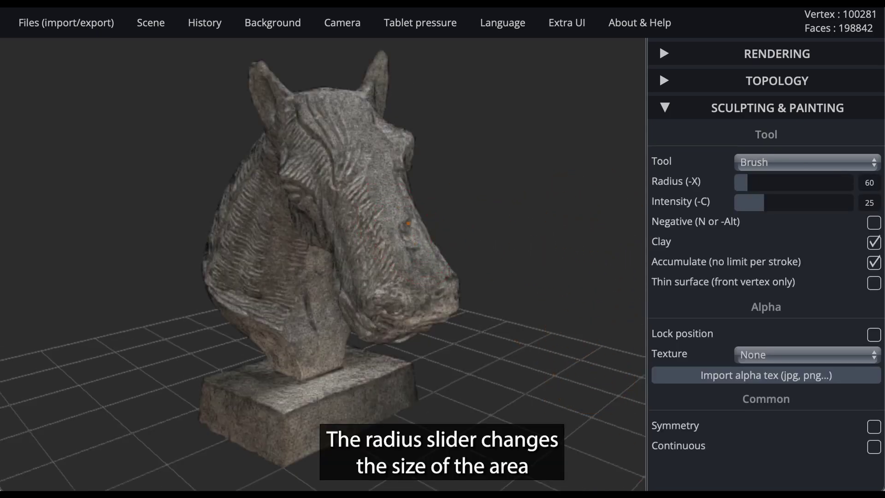
# Set brush radius 438 and intensity 93, then add clay between muzzle and head top
pyautogui.moveTo(749, 183); pyautogui.dragTo(830, 186)
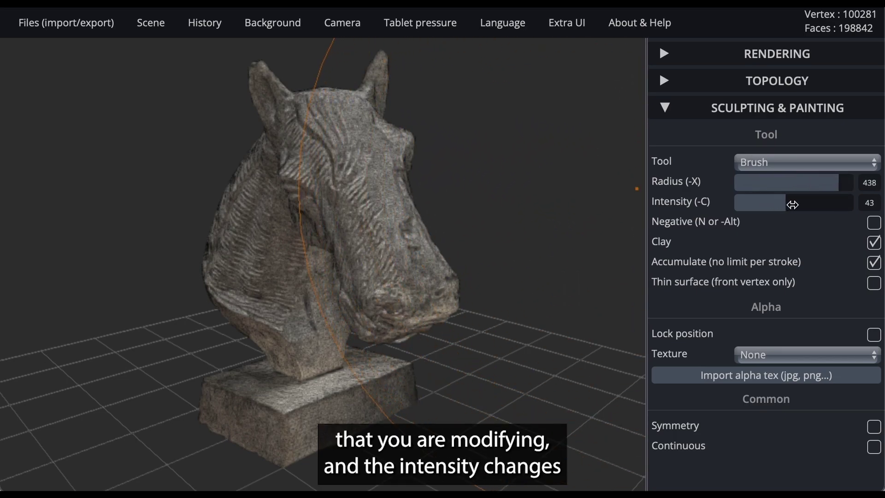
pyautogui.moveTo(845, 206); pyautogui.dragTo(846, 206)
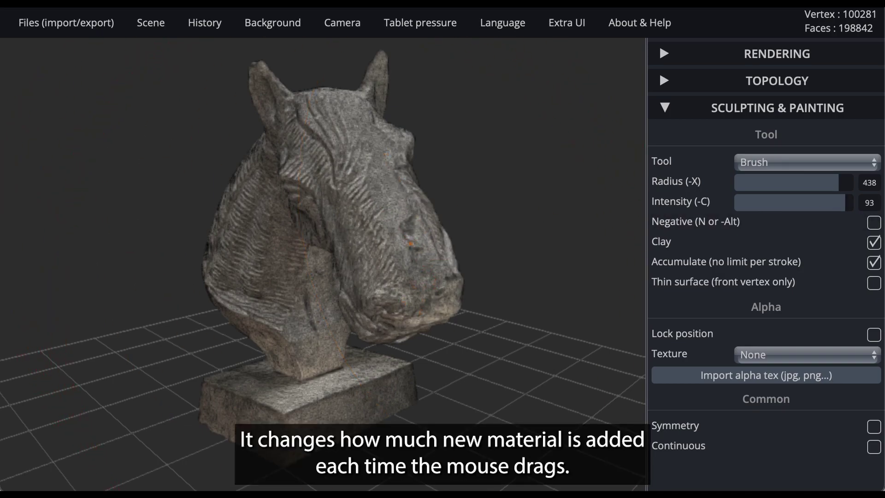
pyautogui.moveTo(391, 234)
pyautogui.mouseDown()
pyautogui.moveTo(383, 156)
pyautogui.moveTo(338, 95)
pyautogui.mouseUp()
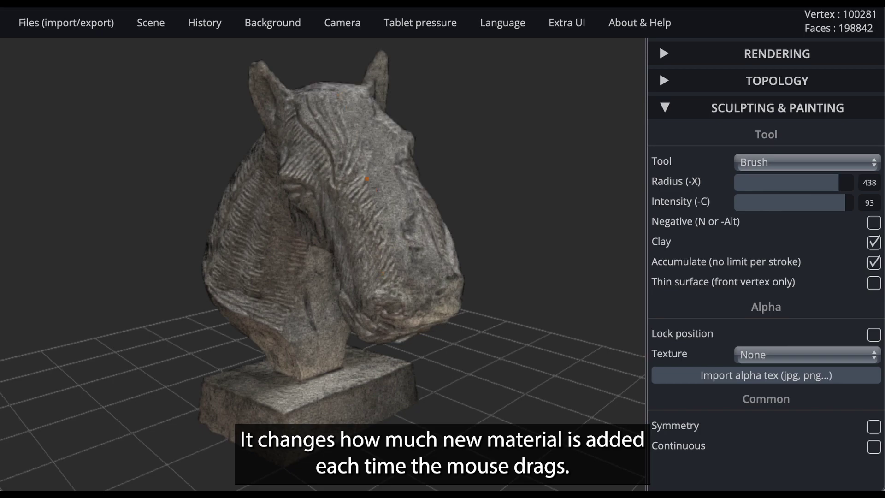
pyautogui.moveTo(367, 178)
pyautogui.mouseDown()
pyautogui.moveTo(409, 267)
pyautogui.moveTo(371, 126)
pyautogui.mouseUp()
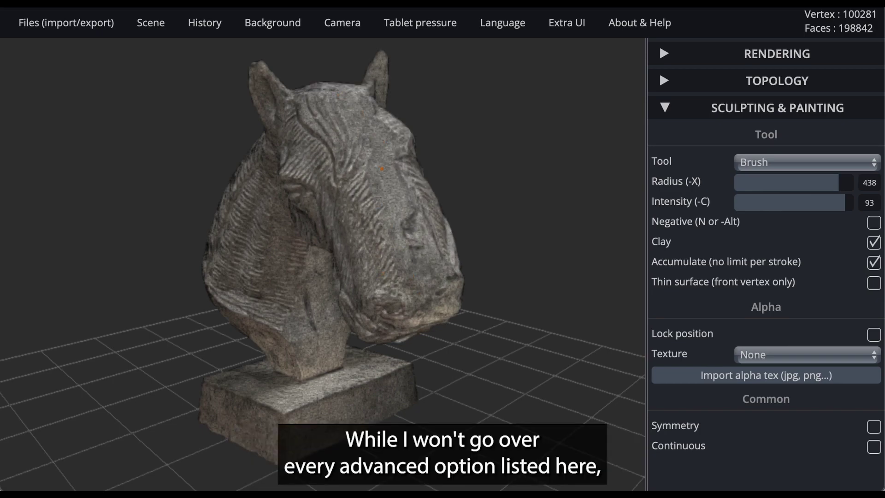
pyautogui.moveTo(281, 312); pyautogui.dragTo(377, 286, button='right')
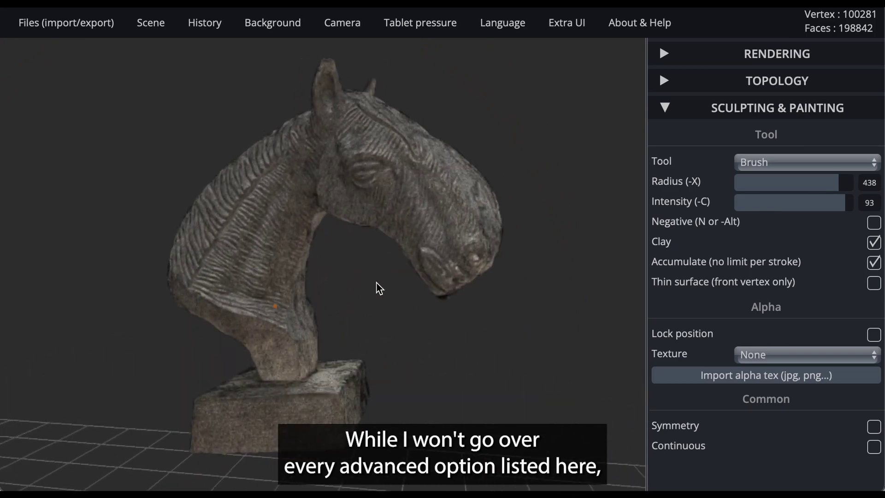
pyautogui.scroll(5, 427, 235)
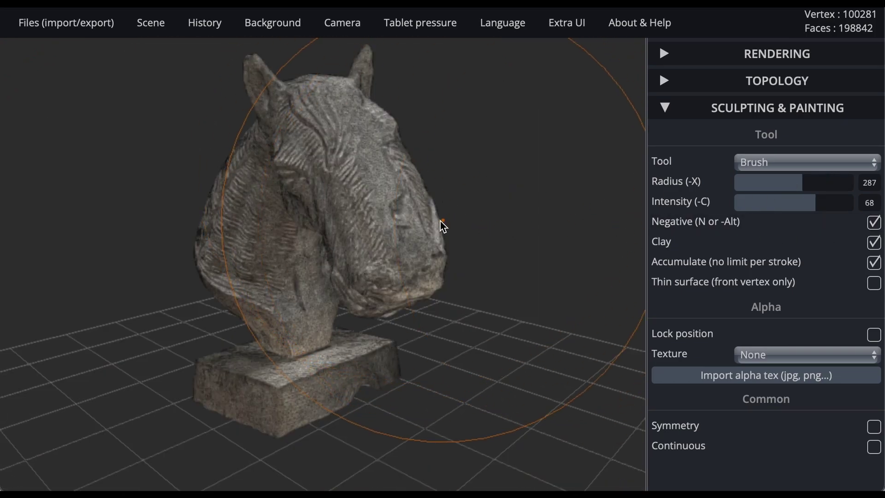
# Carve material off the horse's nose and around its eye, then face the head forward
pyautogui.moveTo(440, 223); pyautogui.dragTo(523, 217, button='right')
pyautogui.scroll(5, 458, 234)
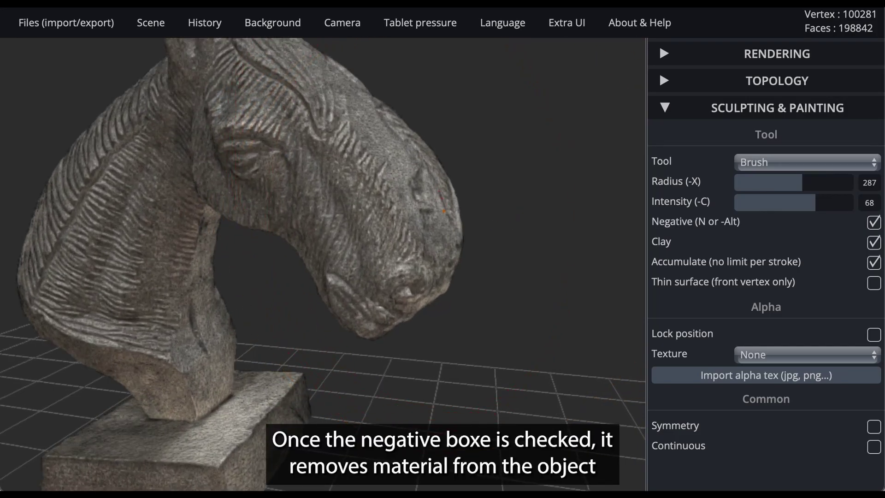
pyautogui.moveTo(444, 211)
pyautogui.mouseDown()
pyautogui.moveTo(435, 177)
pyautogui.moveTo(370, 109)
pyautogui.mouseUp()
pyautogui.moveTo(390, 157)
pyautogui.mouseDown()
pyautogui.moveTo(428, 209)
pyautogui.moveTo(440, 247)
pyautogui.moveTo(433, 173)
pyautogui.mouseUp()
pyautogui.moveTo(378, 112); pyautogui.dragTo(447, 271)
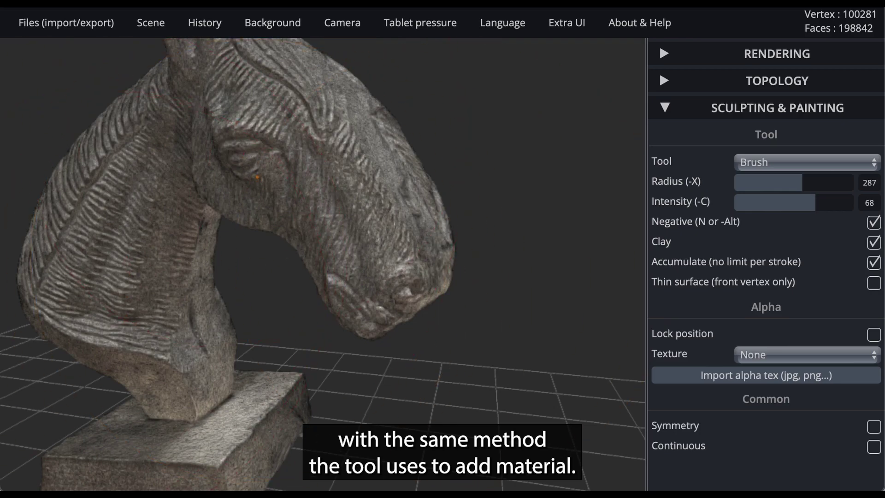
pyautogui.moveTo(259, 154); pyautogui.dragTo(252, 152)
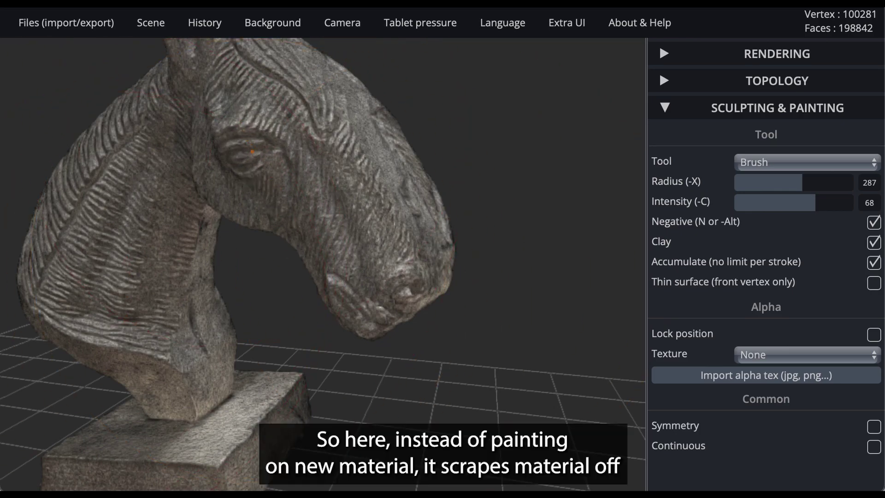
pyautogui.moveTo(553, 156)
pyautogui.mouseDown()
pyautogui.moveTo(507, 164)
pyautogui.moveTo(410, 148)
pyautogui.mouseUp()
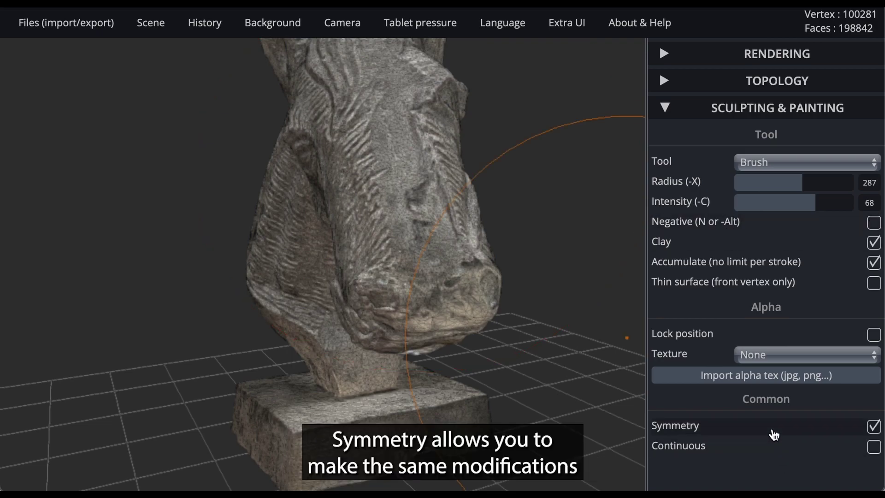
# Orbit to a front view of the horse head and switch to the Smooth brush
pyautogui.moveTo(502, 291); pyautogui.dragTo(441, 293)
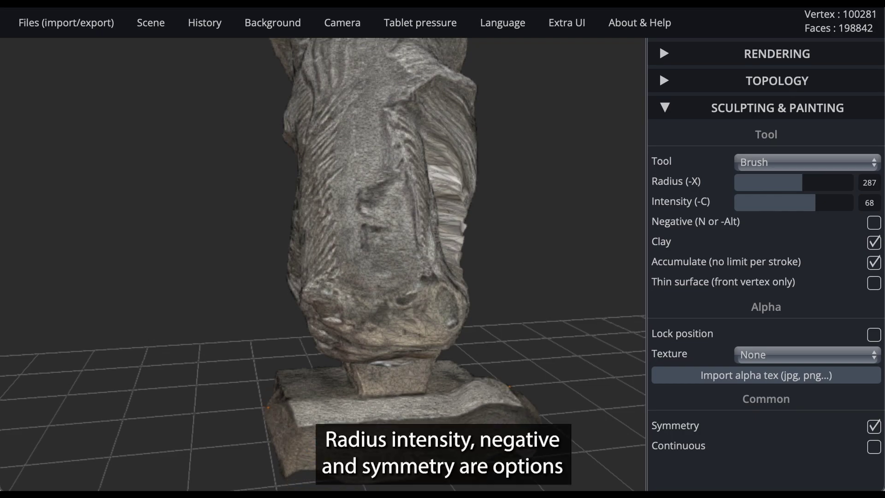
pyautogui.press('shift')
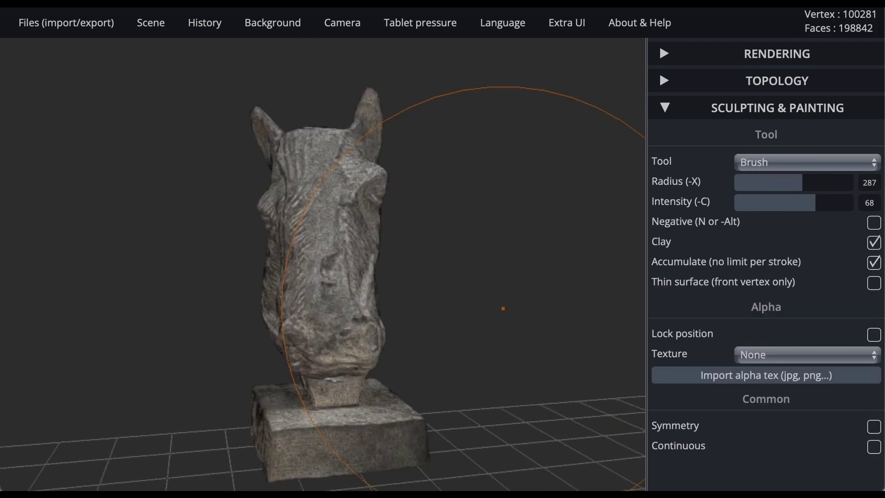
# Inflate the horse's snout and face outward, viewing it from the side
pyautogui.click(796, 163)
pyautogui.click(791, 179)
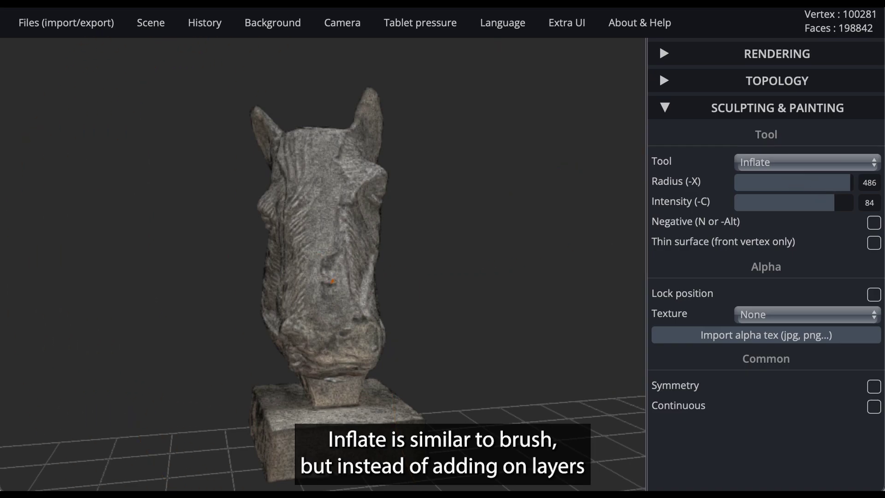
pyautogui.moveTo(333, 281)
pyautogui.mouseDown()
pyautogui.moveTo(344, 260)
pyautogui.moveTo(347, 201)
pyautogui.moveTo(350, 312)
pyautogui.moveTo(341, 227)
pyautogui.mouseUp()
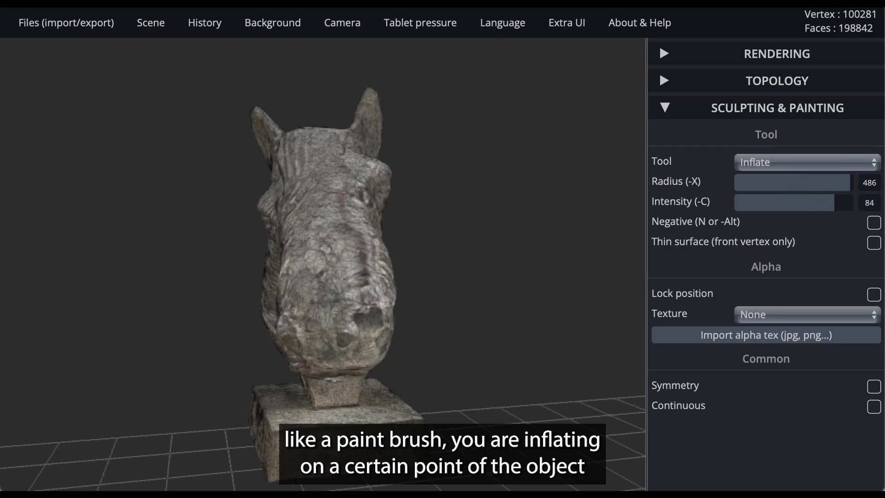
pyautogui.moveTo(443, 295); pyautogui.dragTo(354, 324)
pyautogui.scroll(3, 323, 359)
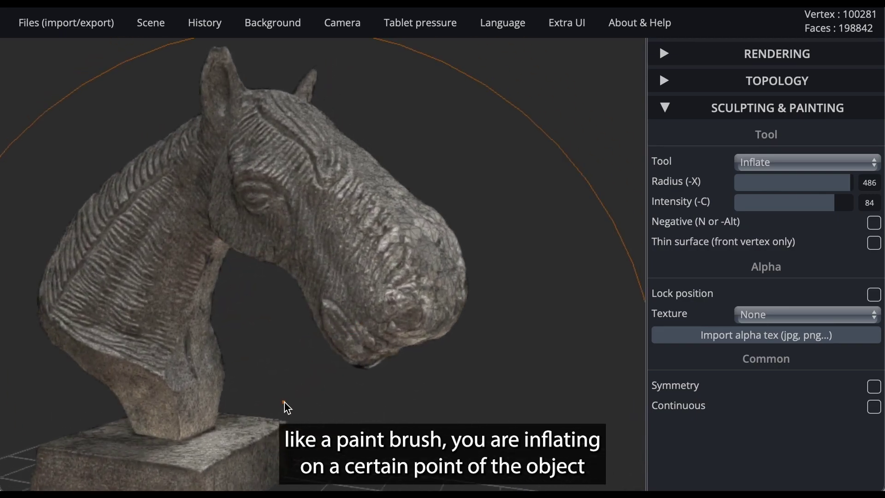
pyautogui.moveTo(284, 402); pyautogui.dragTo(326, 336)
pyautogui.moveTo(397, 267)
pyautogui.mouseDown()
pyautogui.moveTo(425, 227)
pyautogui.moveTo(381, 290)
pyautogui.mouseUp()
pyautogui.scroll(-3, 478, 328)
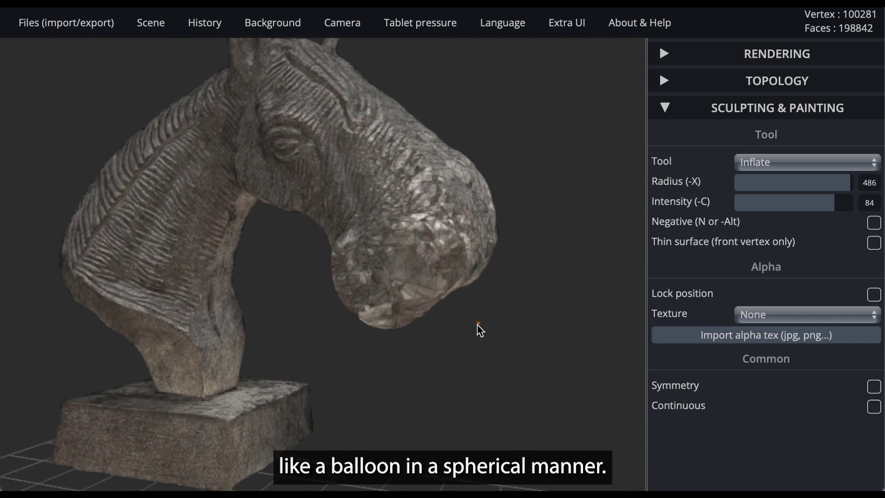
pyautogui.moveTo(478, 328); pyautogui.dragTo(351, 318)
# Switch to the Twist tool and swirl the snout's surface
pyautogui.click(800, 162)
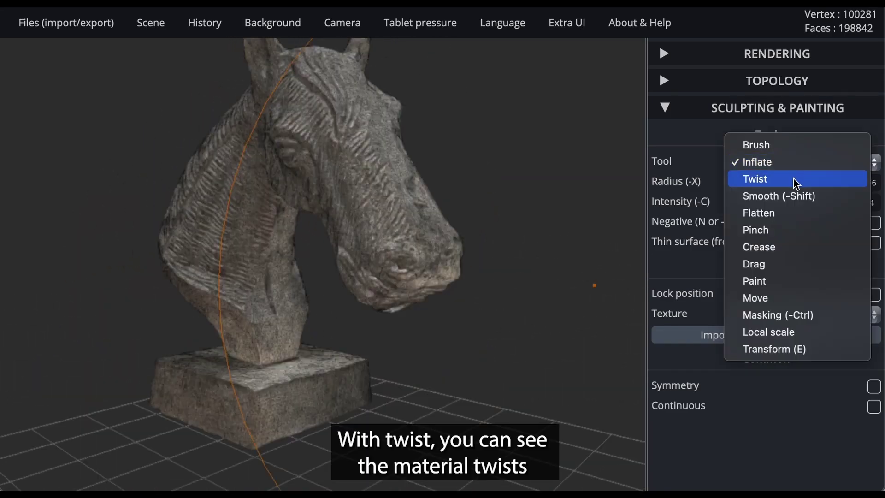
pyautogui.click(793, 178)
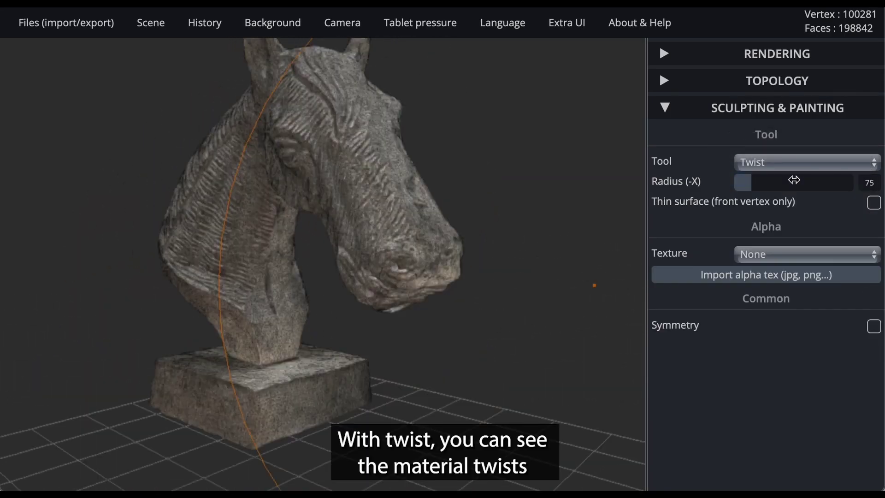
pyautogui.moveTo(790, 182); pyautogui.dragTo(849, 182)
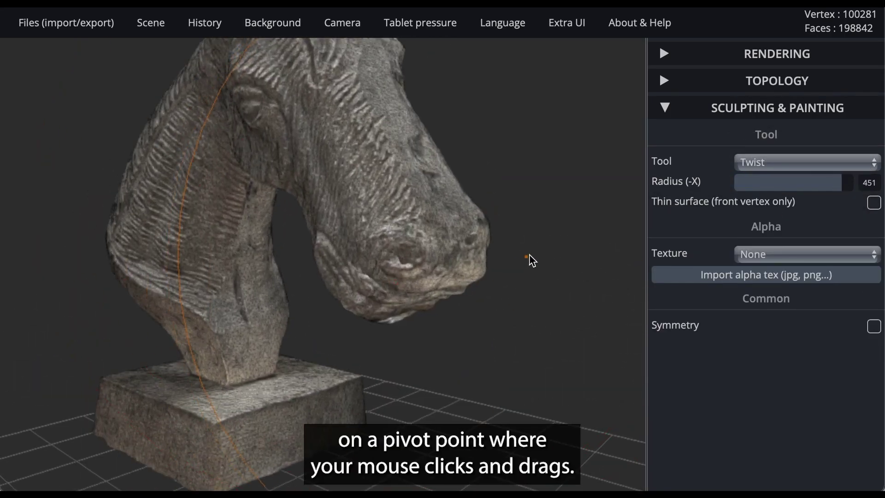
pyautogui.moveTo(530, 258)
pyautogui.mouseDown()
pyautogui.moveTo(395, 214)
pyautogui.moveTo(435, 243)
pyautogui.moveTo(475, 215)
pyautogui.moveTo(391, 253)
pyautogui.moveTo(348, 188)
pyautogui.moveTo(432, 209)
pyautogui.mouseUp()
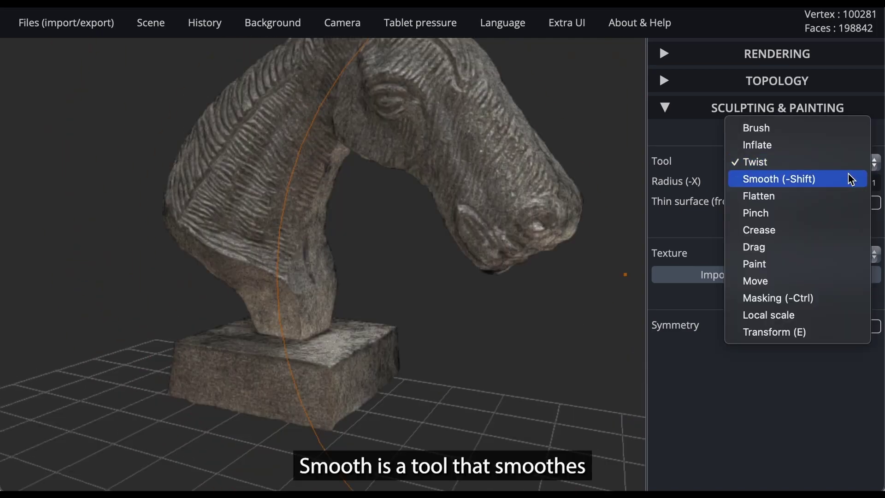
# Switch to the Smooth tool with radius 335 and intensity 90
pyautogui.click(849, 178)
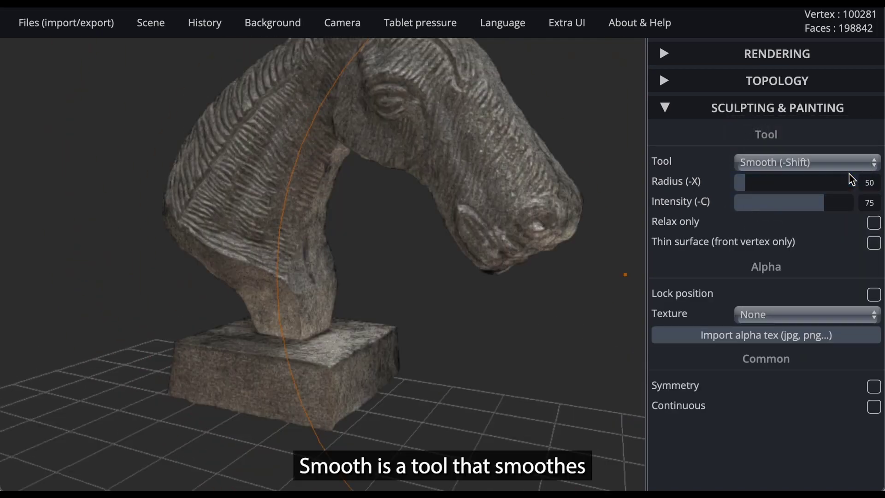
pyautogui.moveTo(800, 185); pyautogui.dragTo(840, 201)
pyautogui.moveTo(594, 343)
pyautogui.mouseDown()
pyautogui.moveTo(524, 367)
pyautogui.moveTo(489, 348)
pyautogui.mouseUp()
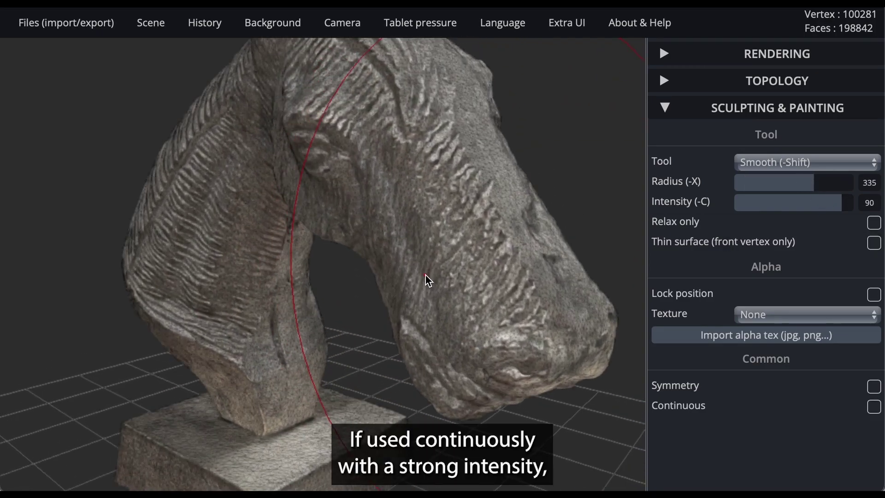
# Smooth the ridges on the head top, ear and ear tip, then view the whole head
pyautogui.moveTo(424, 275)
pyautogui.mouseDown(button='right')
pyautogui.moveTo(375, 246)
pyautogui.moveTo(352, 190)
pyautogui.mouseUp(button='right')
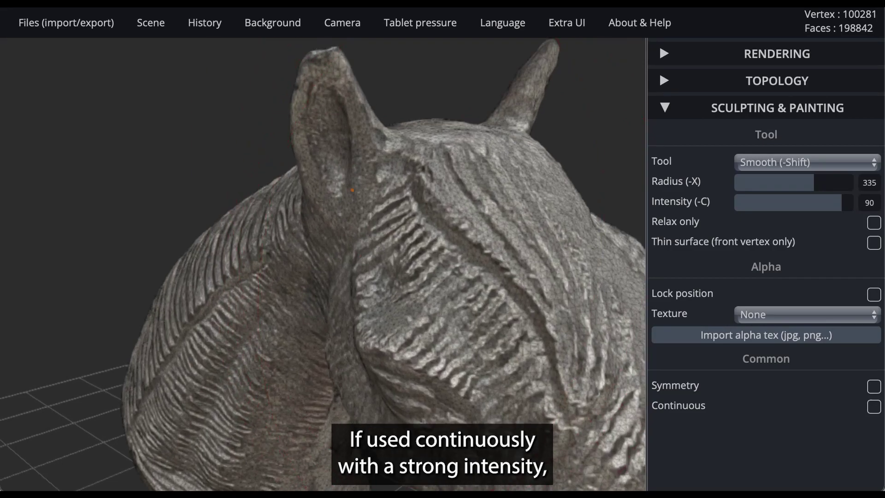
pyautogui.moveTo(343, 184)
pyautogui.mouseDown()
pyautogui.moveTo(336, 150)
pyautogui.moveTo(332, 223)
pyautogui.moveTo(307, 310)
pyautogui.mouseUp()
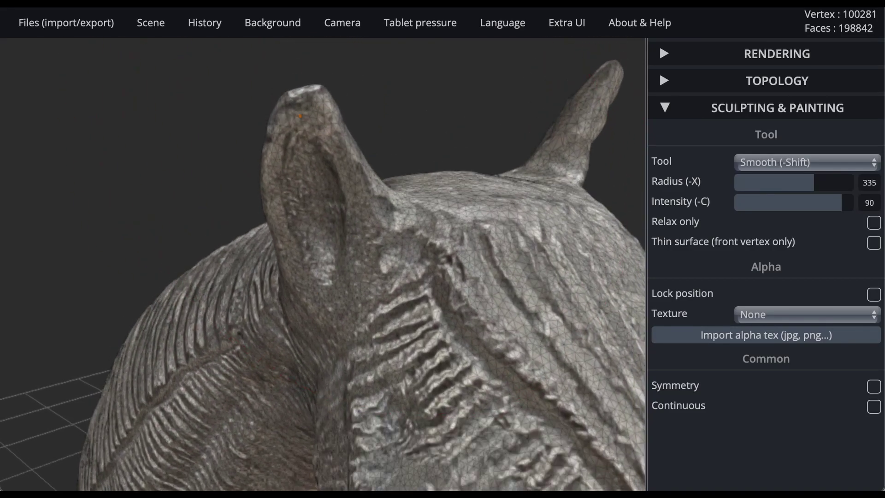
pyautogui.moveTo(300, 116); pyautogui.dragTo(376, 142)
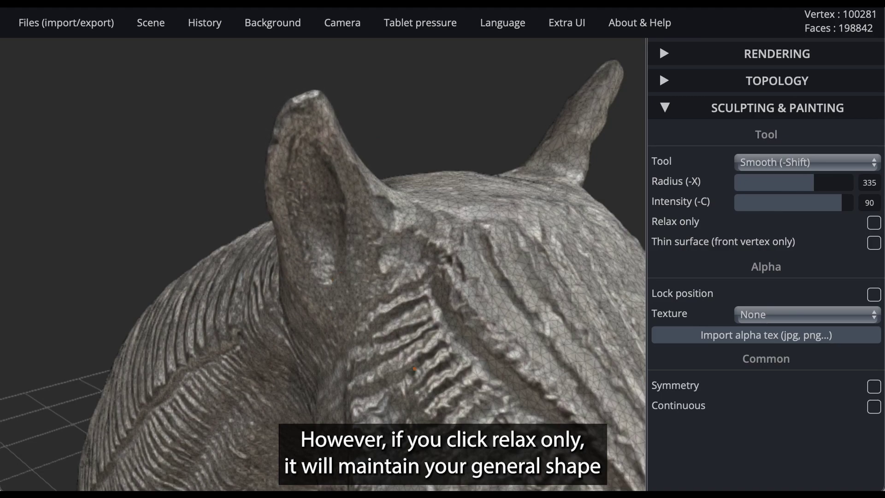
pyautogui.scroll(-5, 442, 373)
pyautogui.moveTo(448, 372); pyautogui.dragTo(404, 337, button='right')
pyautogui.scroll(-3, 404, 288)
pyautogui.click(825, 162)
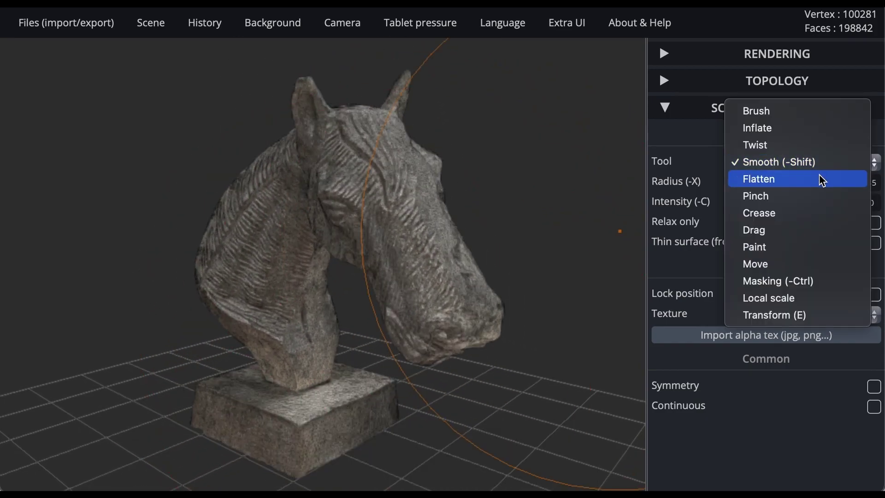
# Flatten the mane and forehead detail around the eye with Flatten at radius 348
pyautogui.click(822, 180)
pyautogui.moveTo(783, 185); pyautogui.dragTo(861, 203)
pyautogui.moveTo(426, 314)
pyautogui.mouseDown()
pyautogui.moveTo(355, 166)
pyautogui.moveTo(323, 125)
pyautogui.moveTo(405, 299)
pyautogui.moveTo(364, 177)
pyautogui.moveTo(368, 238)
pyautogui.mouseUp()
pyautogui.moveTo(428, 306)
pyautogui.mouseDown(button='right')
pyautogui.moveTo(470, 253)
pyautogui.moveTo(377, 253)
pyautogui.moveTo(510, 246)
pyautogui.mouseUp(button='right')
# Pinch the neck mesh together at one point with Pinch at radius 371
pyautogui.click(801, 162)
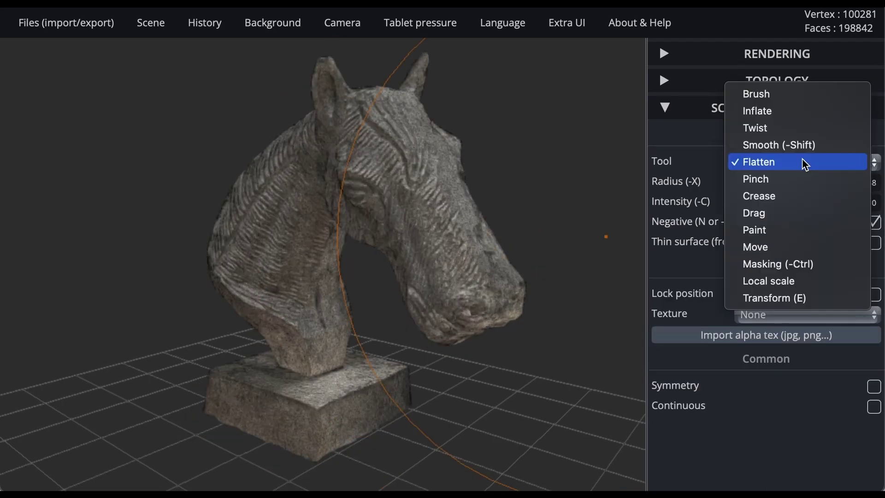
pyautogui.click(799, 180)
pyautogui.moveTo(764, 191); pyautogui.dragTo(824, 188)
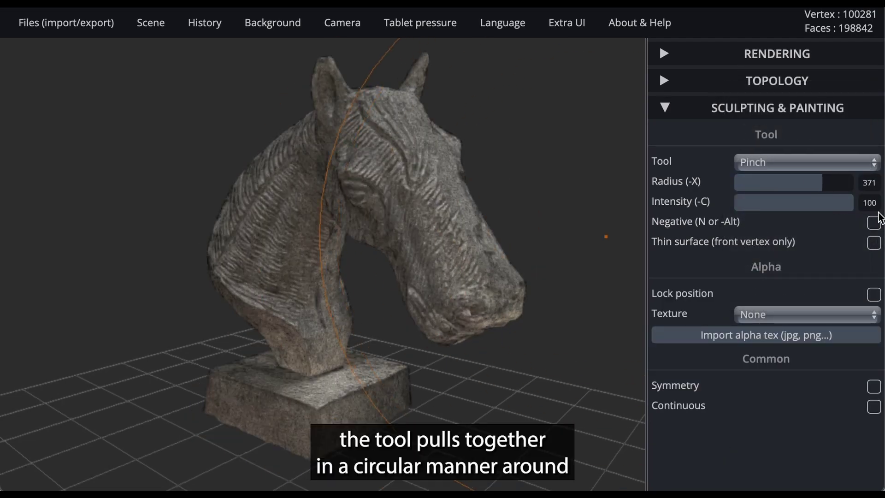
pyautogui.scroll(10, 417, 226)
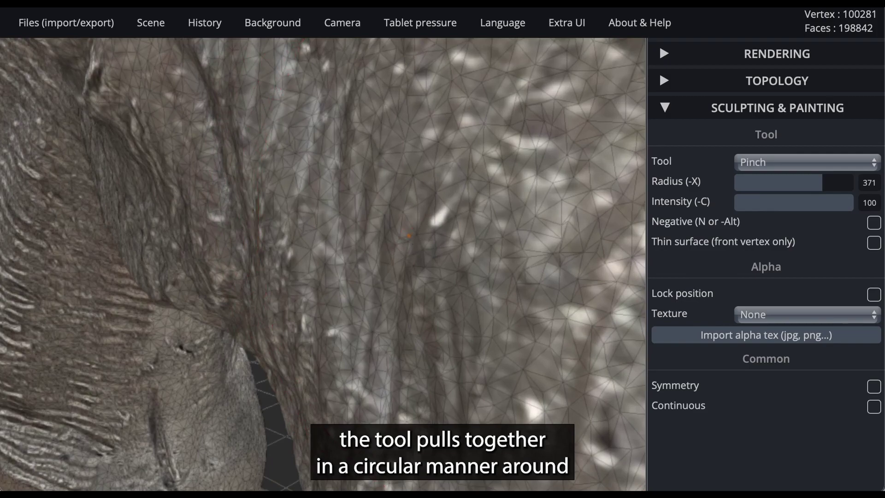
pyautogui.moveTo(414, 276)
pyautogui.mouseDown()
pyautogui.moveTo(438, 214)
pyautogui.moveTo(470, 220)
pyautogui.moveTo(437, 267)
pyautogui.mouseUp()
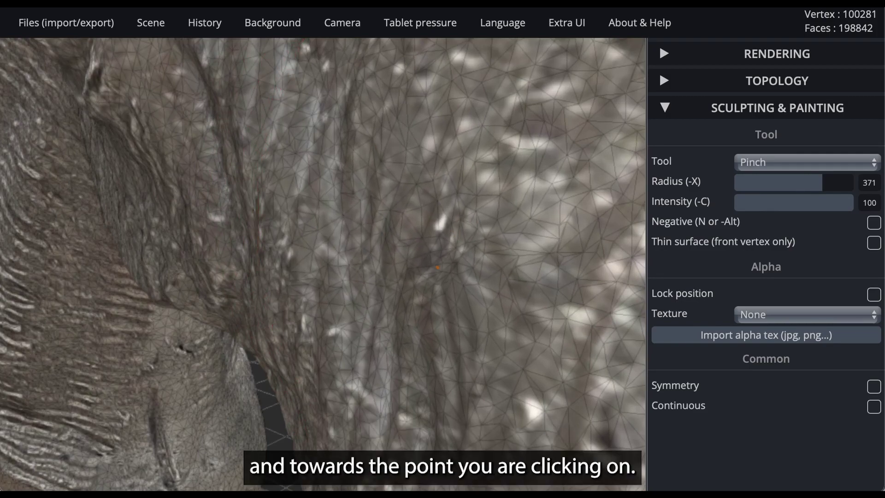
pyautogui.click(814, 157)
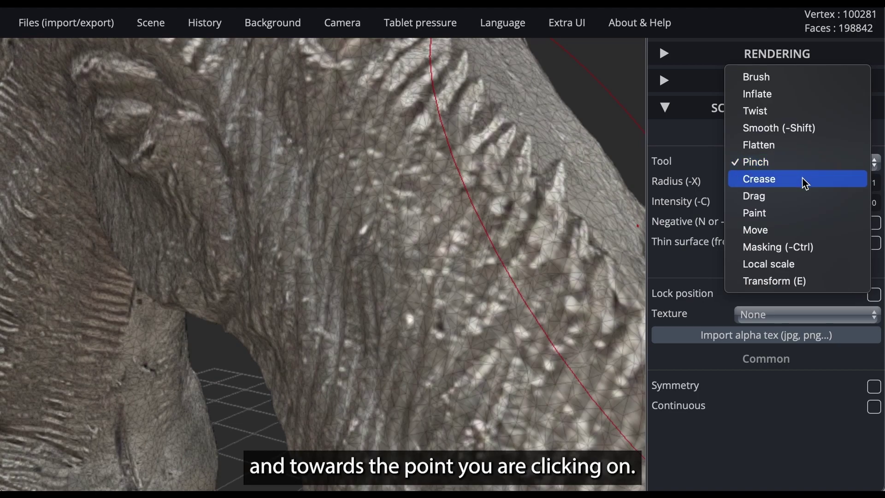
# Carve a dipping crease across the neck with the Crease tool, Negative on
pyautogui.click(804, 180)
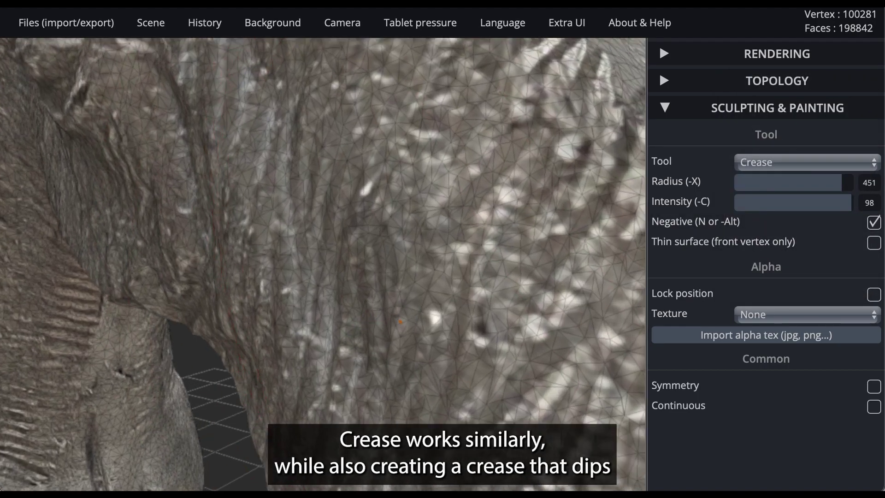
pyautogui.moveTo(331, 276)
pyautogui.mouseDown()
pyautogui.moveTo(314, 198)
pyautogui.moveTo(244, 120)
pyautogui.moveTo(456, 355)
pyautogui.moveTo(387, 295)
pyautogui.moveTo(332, 276)
pyautogui.moveTo(300, 207)
pyautogui.moveTo(313, 243)
pyautogui.mouseUp()
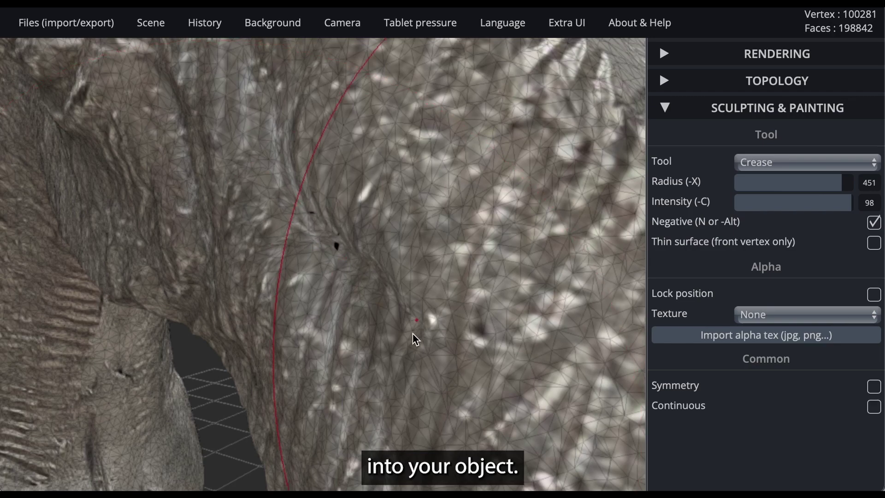
pyautogui.moveTo(413, 337)
pyautogui.mouseDown(button='right')
pyautogui.moveTo(387, 300)
pyautogui.moveTo(429, 322)
pyautogui.moveTo(502, 267)
pyautogui.moveTo(474, 221)
pyautogui.mouseUp(button='right')
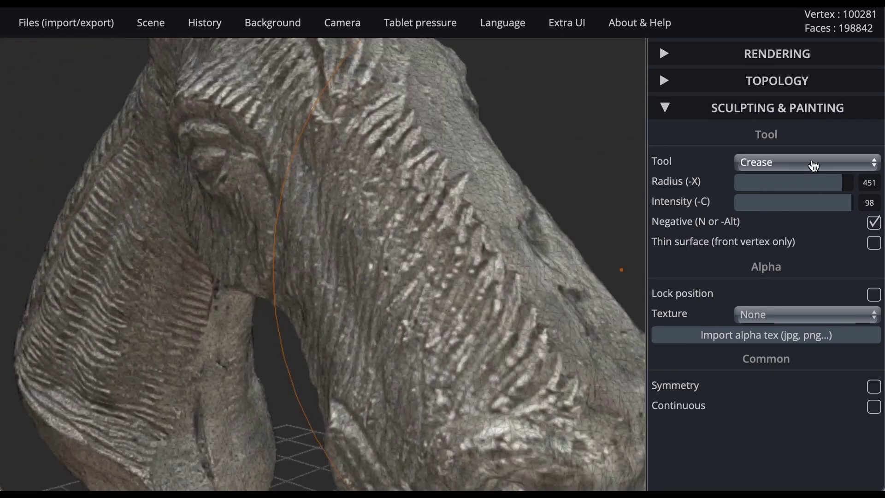
# Pull two horn-like spikes out of the face with the Drag tool
pyautogui.click(811, 166)
pyautogui.click(809, 185)
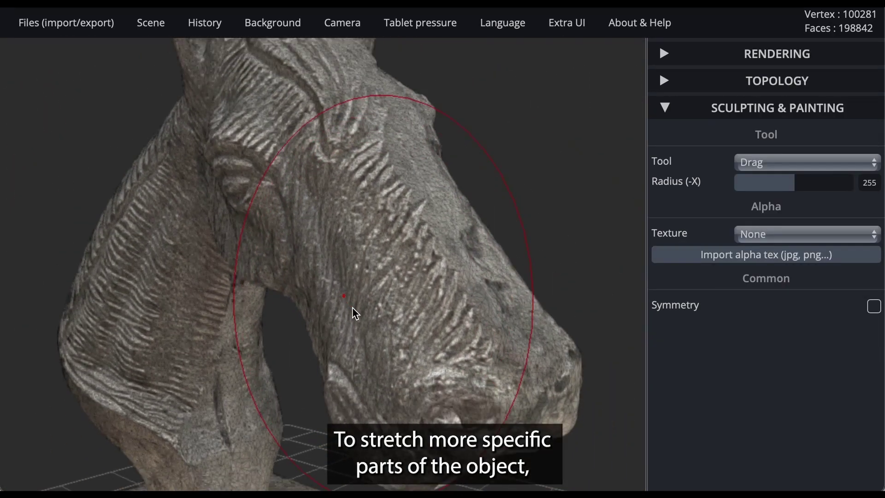
pyautogui.moveTo(351, 307); pyautogui.dragTo(438, 253, button='right')
pyautogui.moveTo(439, 253); pyautogui.dragTo(562, 182)
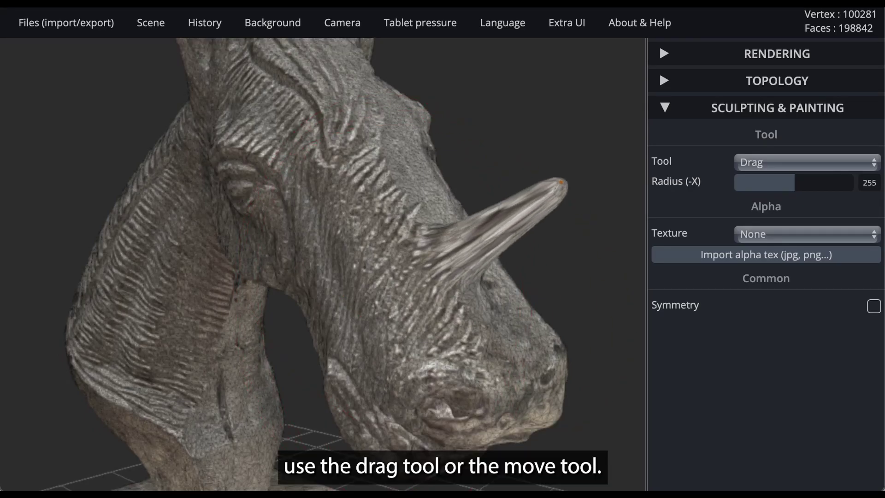
pyautogui.moveTo(444, 233); pyautogui.dragTo(484, 134)
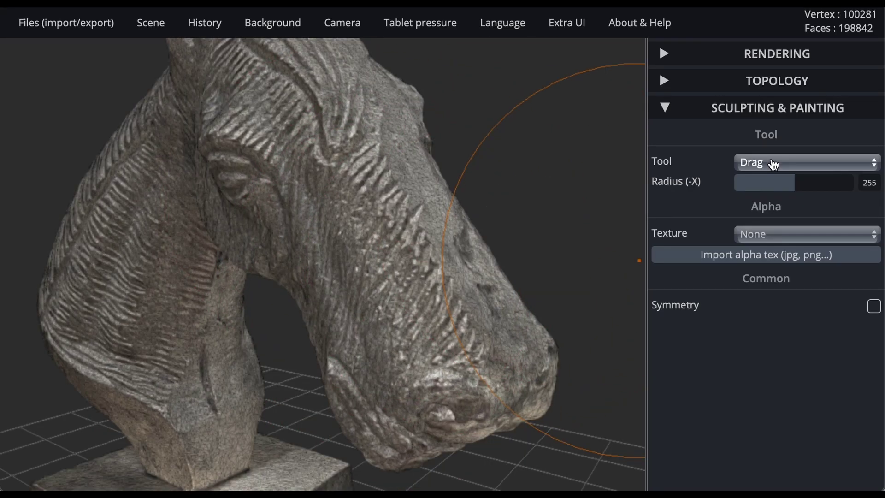
# Pull protrusions from the snout and upper head with Move, radius 262 then 500
pyautogui.click(773, 165)
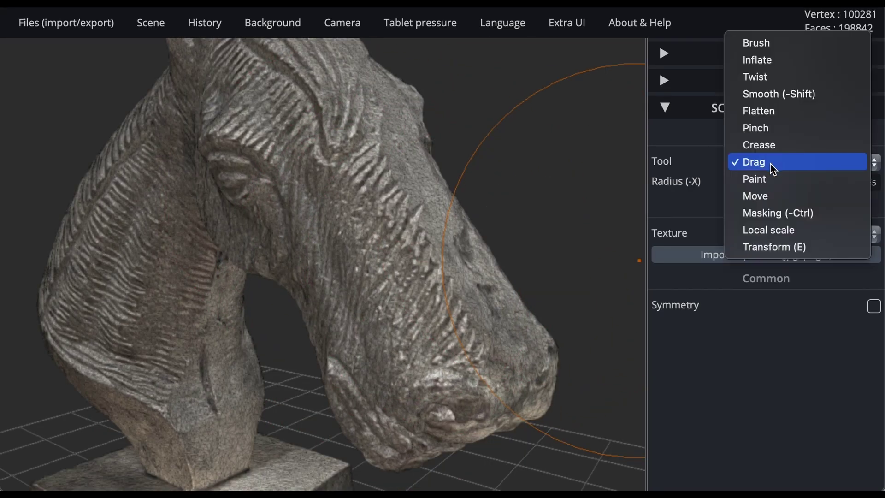
pyautogui.click(778, 198)
pyautogui.moveTo(427, 239); pyautogui.dragTo(488, 212)
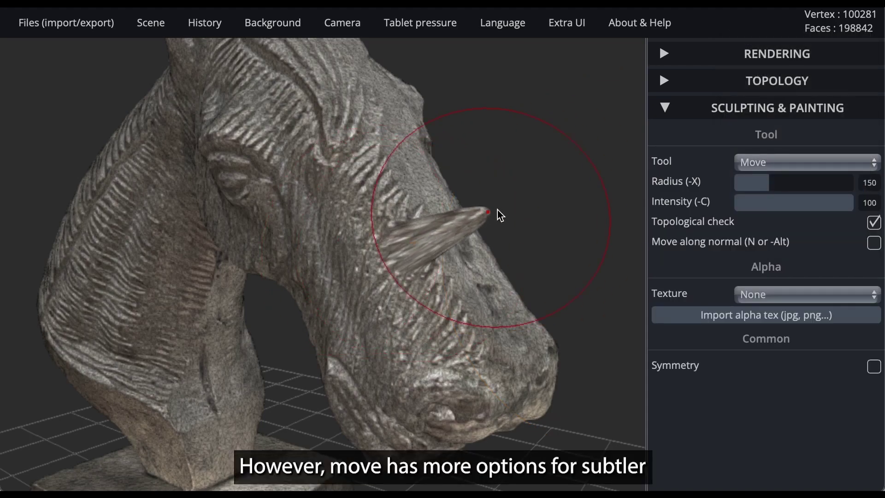
pyautogui.moveTo(768, 185); pyautogui.dragTo(796, 187)
pyautogui.moveTo(462, 330); pyautogui.dragTo(535, 307)
pyautogui.moveTo(849, 189); pyautogui.dragTo(862, 182)
pyautogui.moveTo(380, 147); pyautogui.dragTo(519, 90)
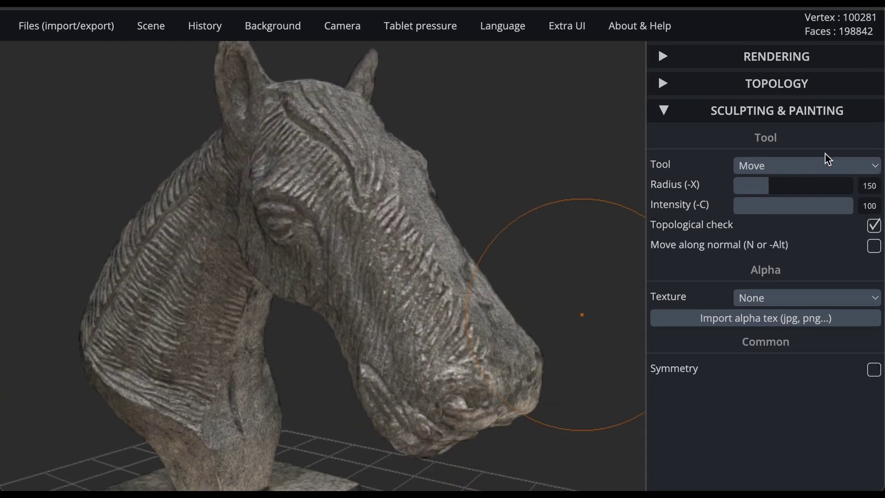
# Paint two yellow patches on the nose with Paint at radius 39, then 20
pyautogui.click(820, 164)
pyautogui.click(818, 156)
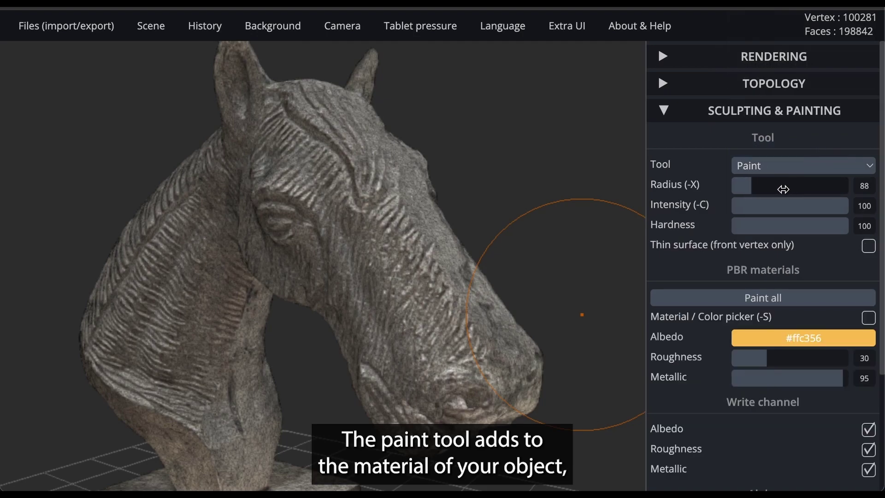
pyautogui.moveTo(783, 188); pyautogui.dragTo(741, 189)
pyautogui.moveTo(490, 325); pyautogui.dragTo(499, 371)
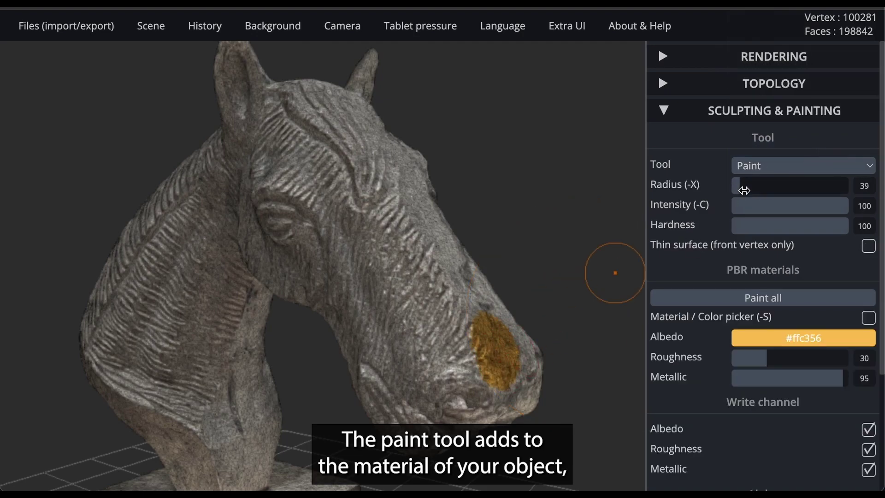
pyautogui.moveTo(744, 190); pyautogui.dragTo(736, 189)
pyautogui.moveTo(446, 348); pyautogui.dragTo(445, 383)
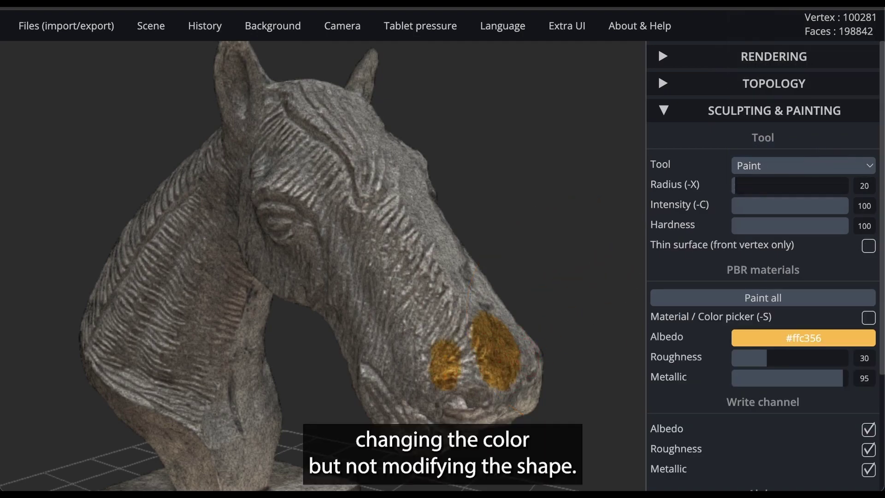
# Paint a faint yellow muzzle patch, then stronger patches on muzzle and cheek at intensity 95
pyautogui.moveTo(754, 208)
pyautogui.mouseDown()
pyautogui.moveTo(736, 207)
pyautogui.moveTo(740, 188)
pyautogui.mouseUp()
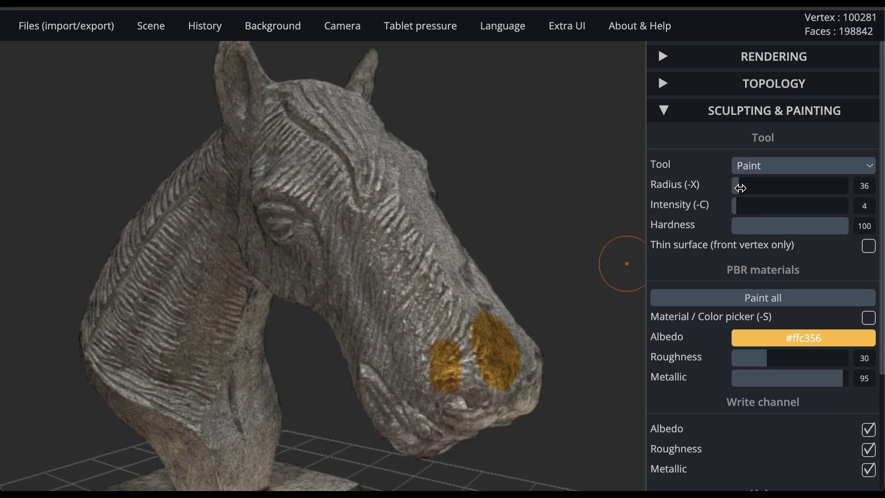
pyautogui.moveTo(392, 325); pyautogui.dragTo(405, 319)
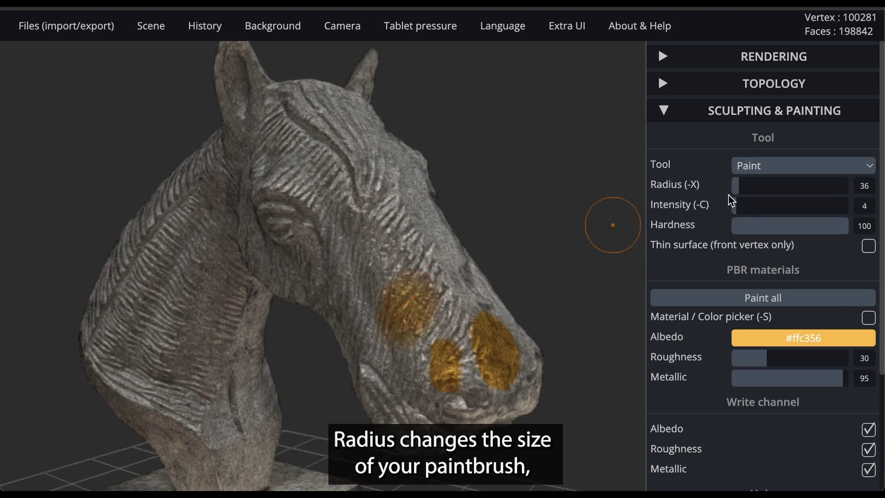
pyautogui.moveTo(731, 200)
pyautogui.mouseDown()
pyautogui.moveTo(842, 205)
pyautogui.moveTo(789, 229)
pyautogui.moveTo(736, 229)
pyautogui.mouseUp()
pyautogui.click(458, 267)
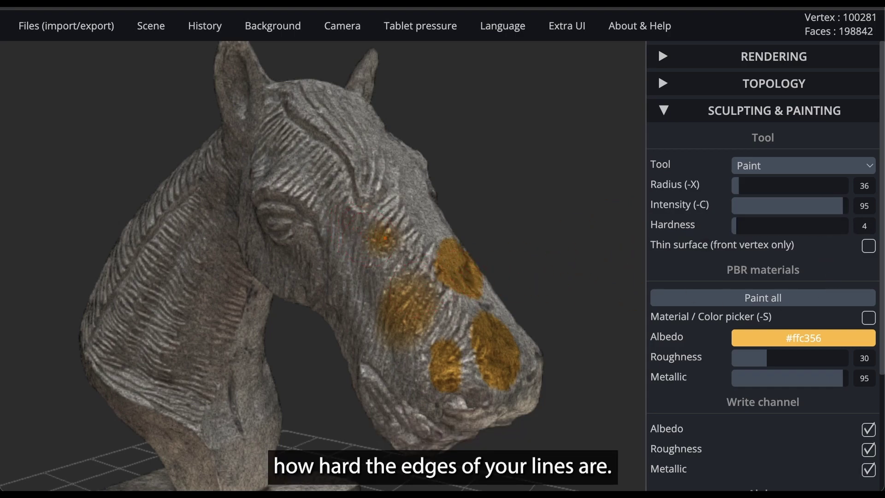
pyautogui.click(387, 234)
# Set the paint colour to blue #2174d6 and dab it on the upper muzzle
pyautogui.click(820, 339)
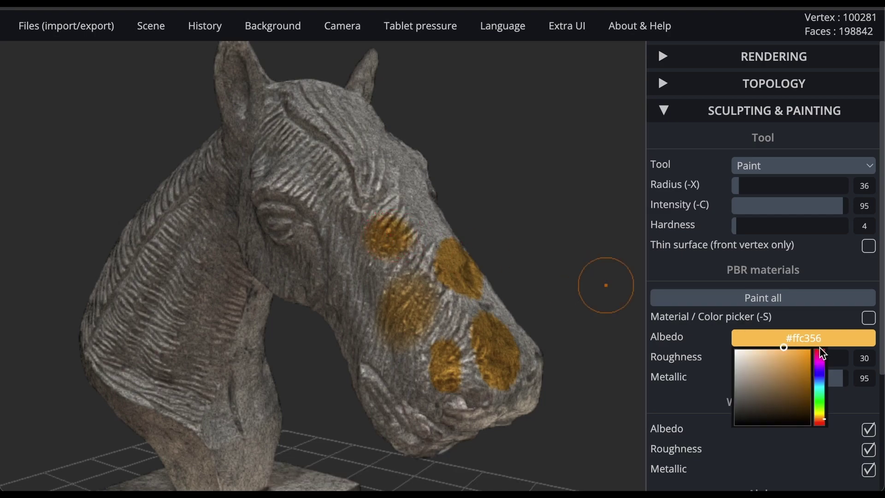
pyautogui.moveTo(818, 369); pyautogui.dragTo(798, 361)
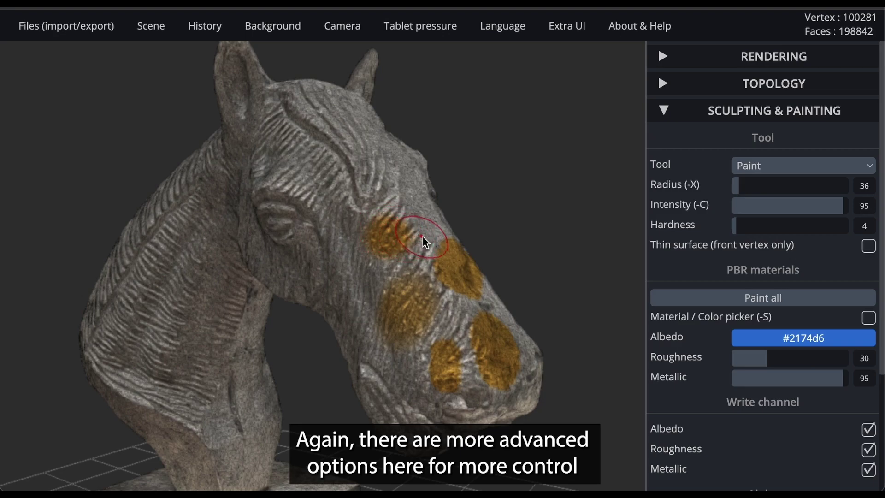
pyautogui.moveTo(422, 238)
pyautogui.mouseDown()
pyautogui.moveTo(415, 257)
pyautogui.moveTo(428, 240)
pyautogui.mouseUp()
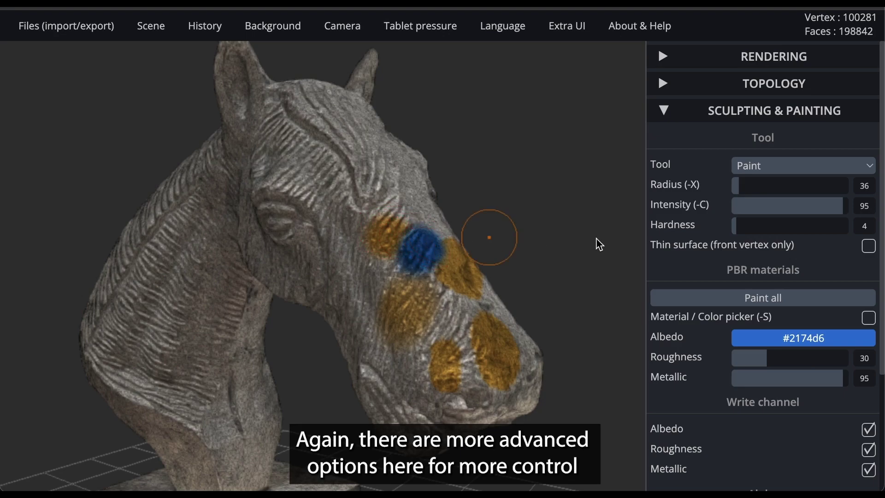
# Mask a round area on the muzzle with an enlarged Masking brush
pyautogui.click(782, 168)
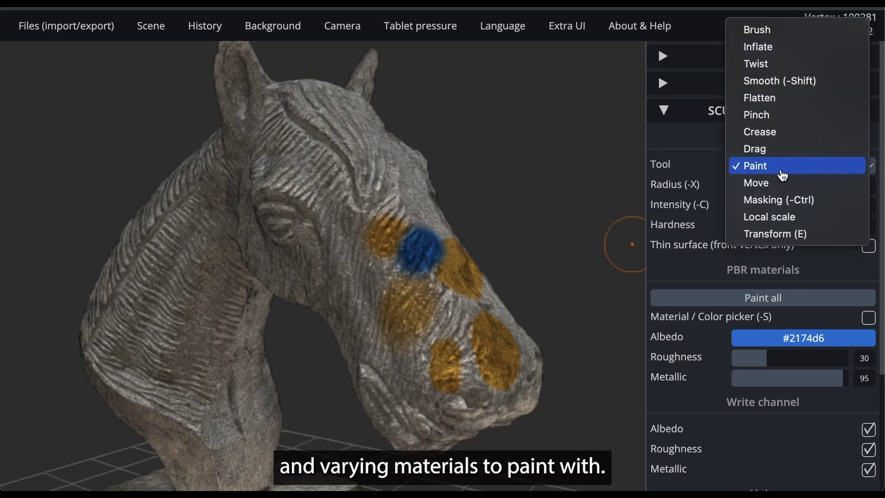
pyautogui.click(787, 200)
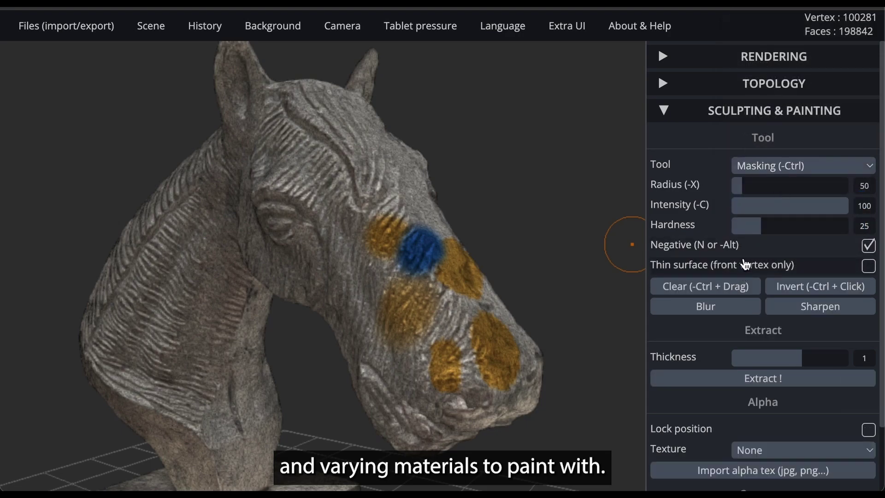
pyautogui.moveTo(748, 184); pyautogui.dragTo(754, 184)
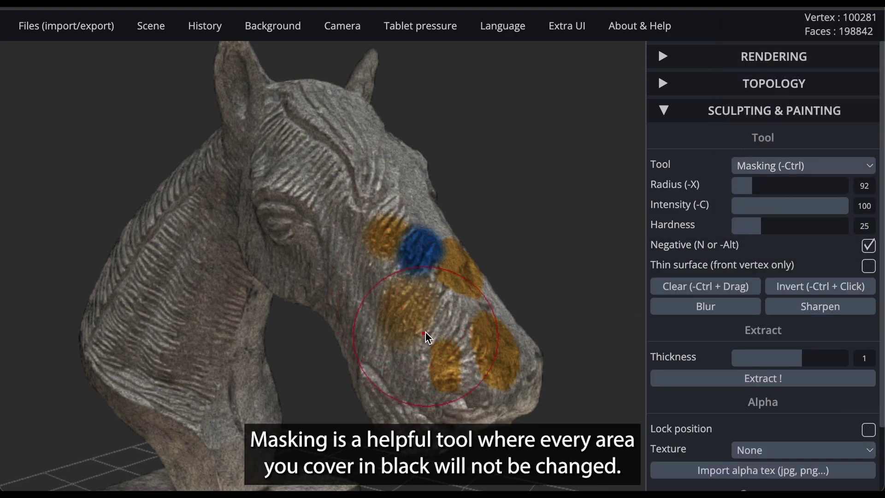
pyautogui.moveTo(443, 318); pyautogui.dragTo(430, 312)
# Paint the muzzle and neck red #d62162 around the mask at radius 229
pyautogui.click(806, 167)
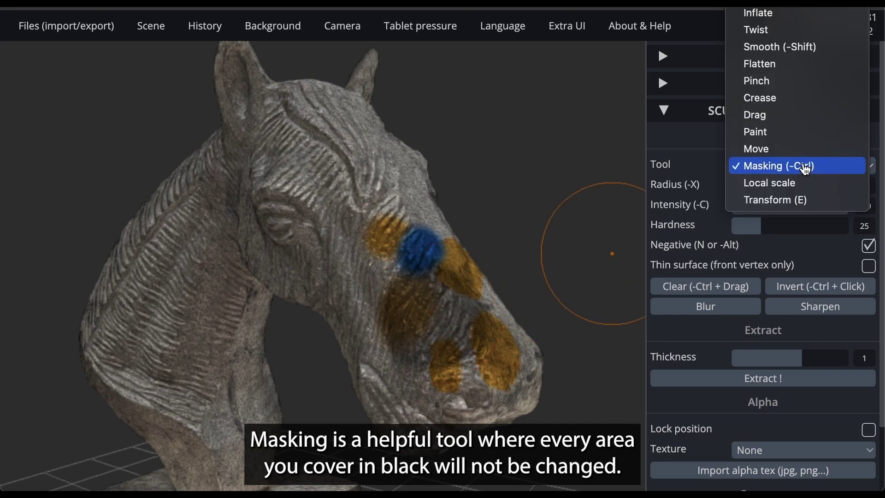
pyautogui.click(791, 134)
pyautogui.click(776, 334)
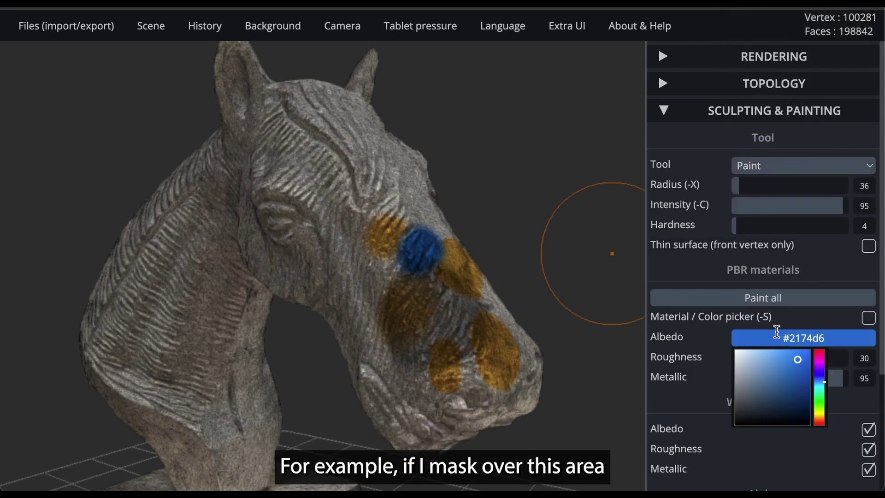
pyautogui.click(810, 357)
pyautogui.moveTo(763, 186); pyautogui.dragTo(785, 188)
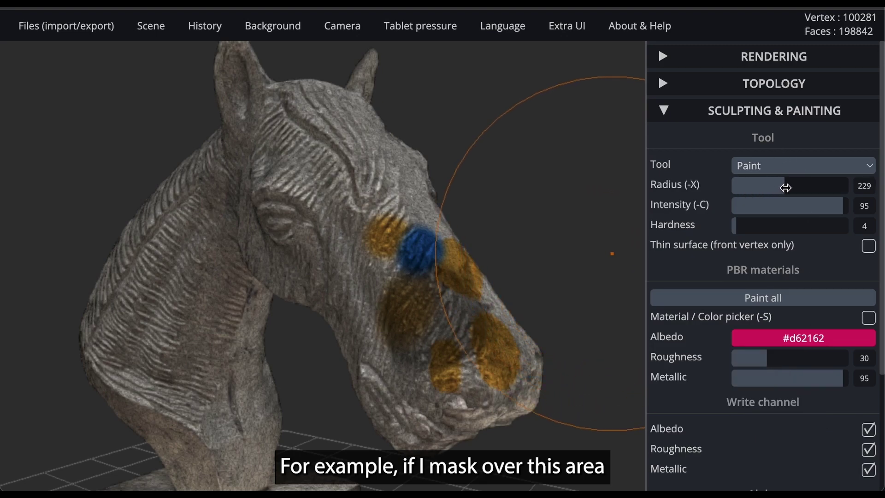
pyautogui.moveTo(470, 330)
pyautogui.mouseDown()
pyautogui.moveTo(398, 237)
pyautogui.moveTo(457, 351)
pyautogui.moveTo(469, 327)
pyautogui.moveTo(421, 283)
pyautogui.moveTo(489, 294)
pyautogui.mouseUp()
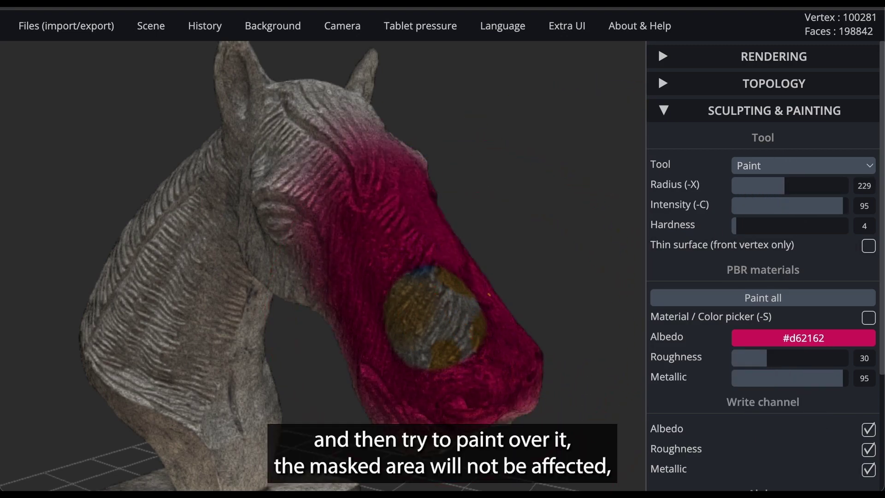
# Clear the mask from the muzzle with the Masking tool's Clear
pyautogui.click(781, 170)
pyautogui.click(783, 198)
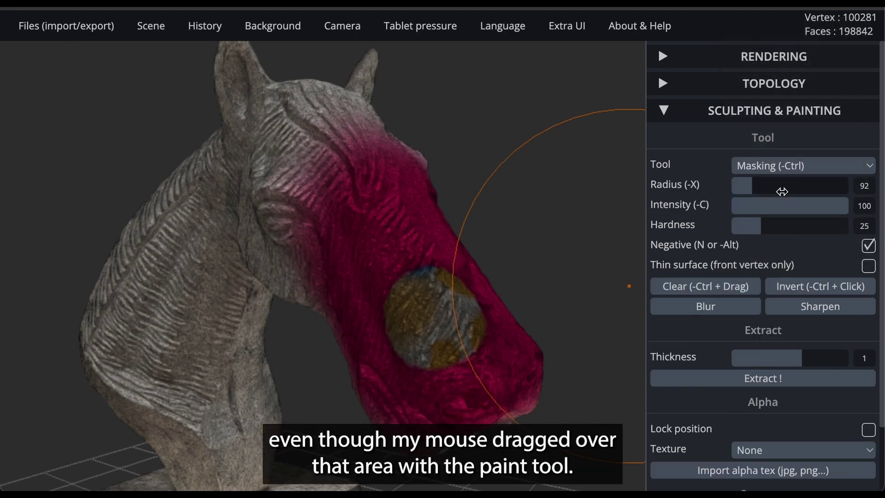
pyautogui.click(711, 290)
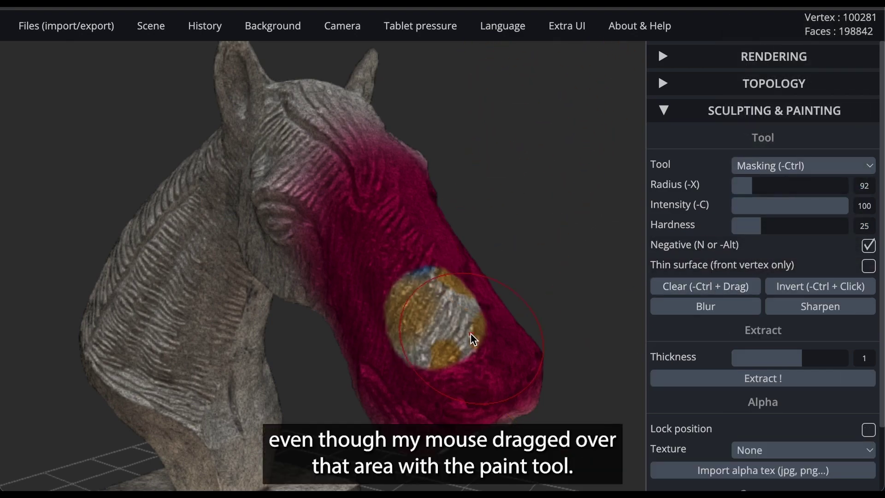
pyautogui.scroll(3, 471, 333)
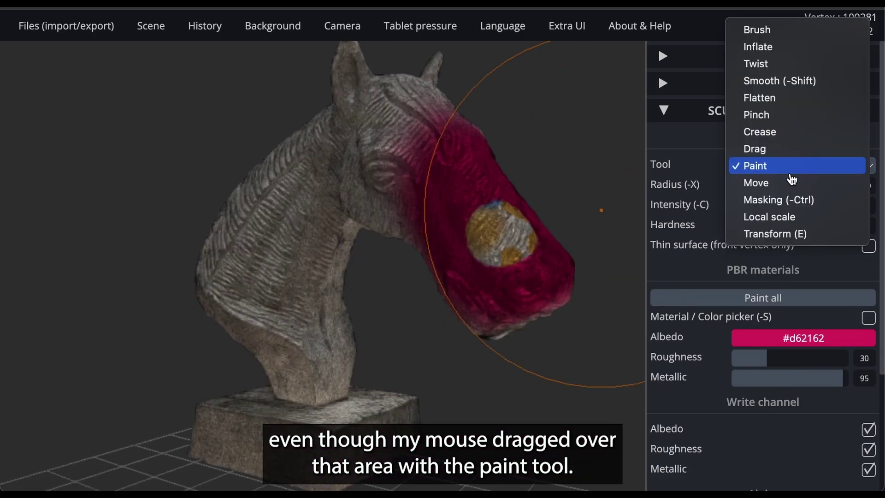
# Swell bulges on the chest and neck with Local scale, radius raised to 219
pyautogui.click(786, 217)
pyautogui.moveTo(335, 372); pyautogui.dragTo(330, 353)
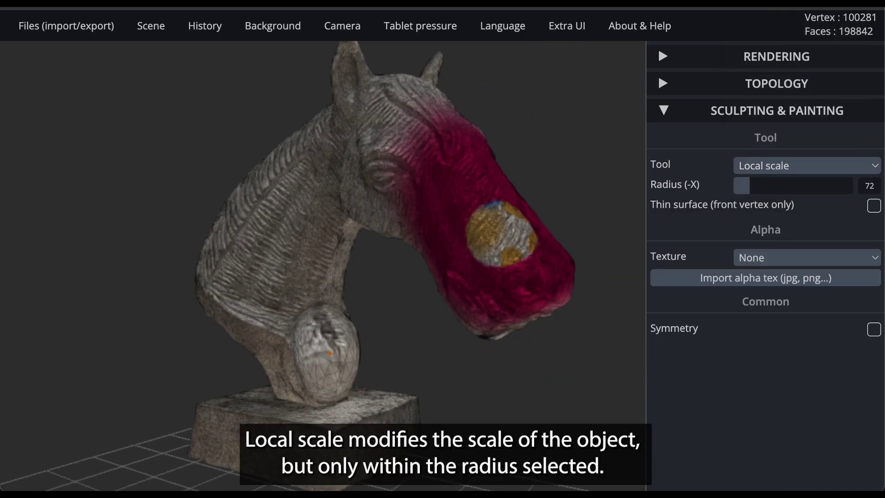
pyautogui.moveTo(235, 252); pyautogui.dragTo(235, 252)
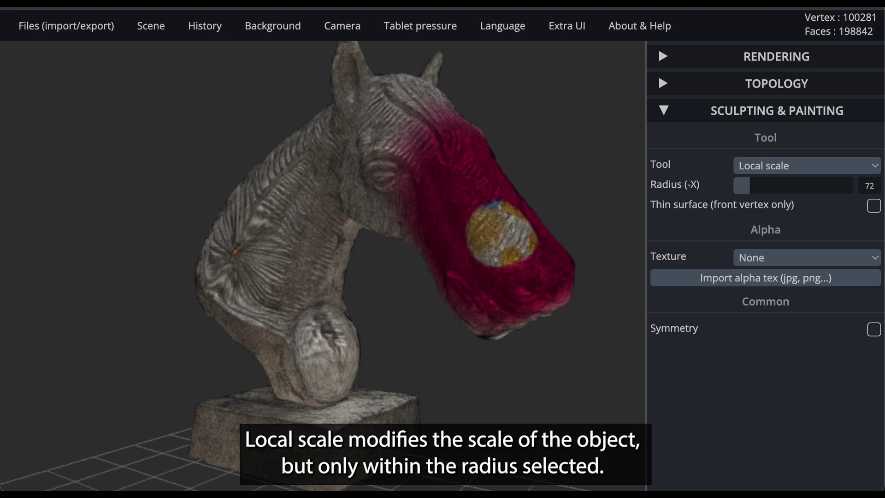
pyautogui.moveTo(743, 185); pyautogui.dragTo(784, 185)
pyautogui.moveTo(217, 438); pyautogui.dragTo(402, 399)
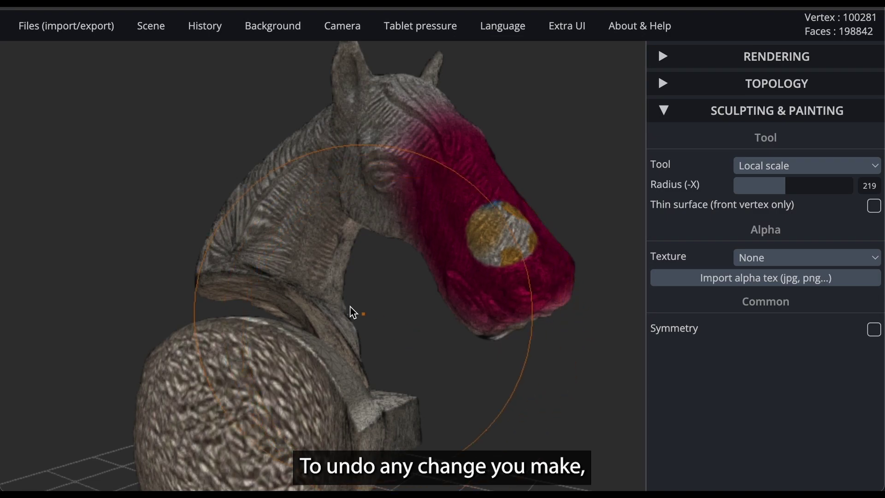
# Undo the three Local scale strokes via History and set Max Stack to 50
pyautogui.moveTo(193, 18)
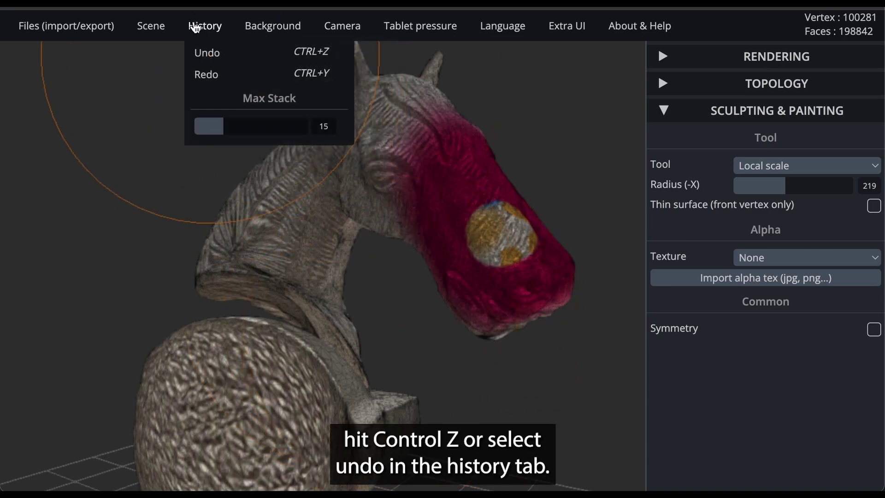
pyautogui.click(213, 54)
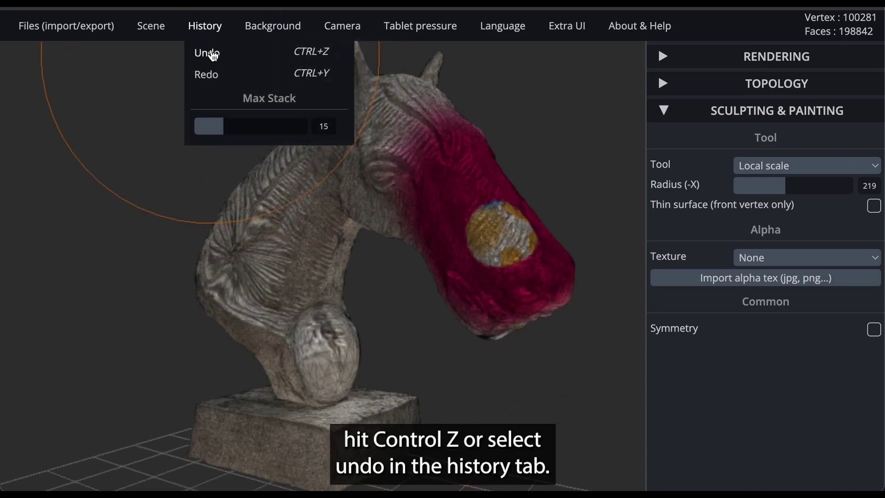
pyautogui.click(212, 54)
pyautogui.click(207, 54)
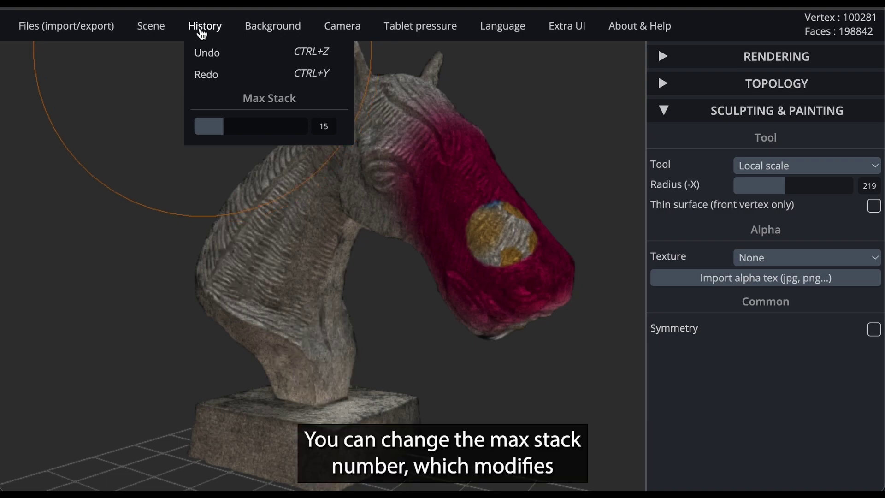
pyautogui.moveTo(234, 129); pyautogui.dragTo(312, 129)
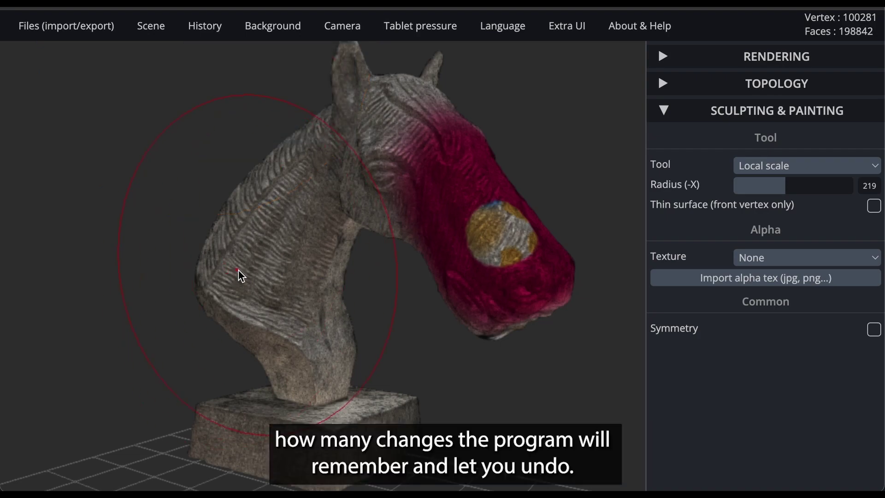
# Inflate the head and base, then undo back to the original shape without red paint
pyautogui.moveTo(270, 219)
pyautogui.mouseDown()
pyautogui.moveTo(454, 308)
pyautogui.moveTo(540, 298)
pyautogui.mouseUp()
pyautogui.moveTo(142, 424); pyautogui.dragTo(673, 336)
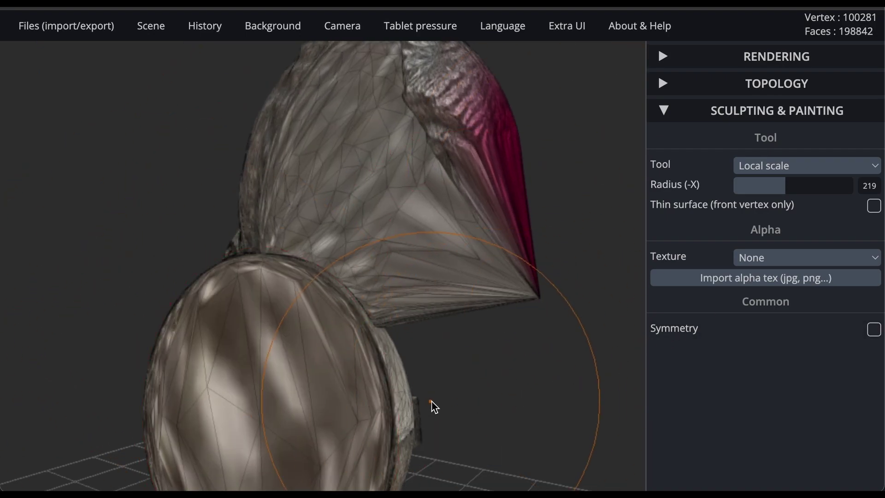
pyautogui.hotkey('ctrl', 'z')
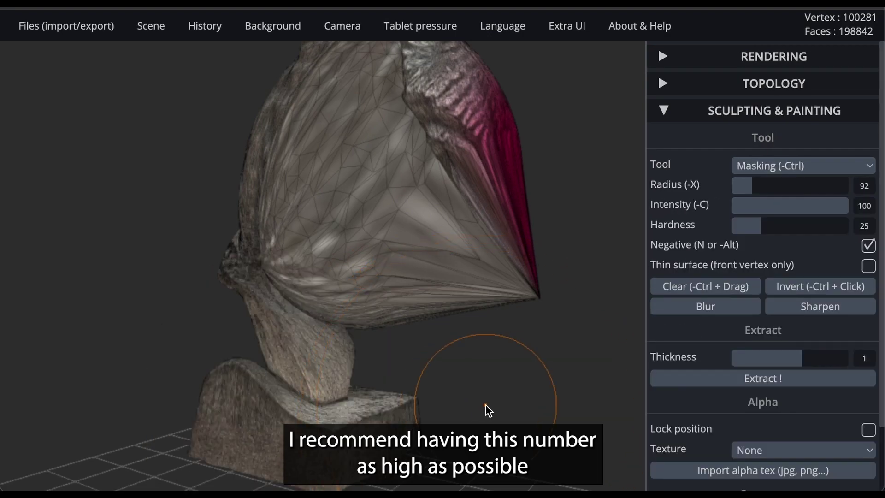
pyautogui.hotkey('ctrl', 'z')
pyautogui.hotkey('ctrl', 'z')
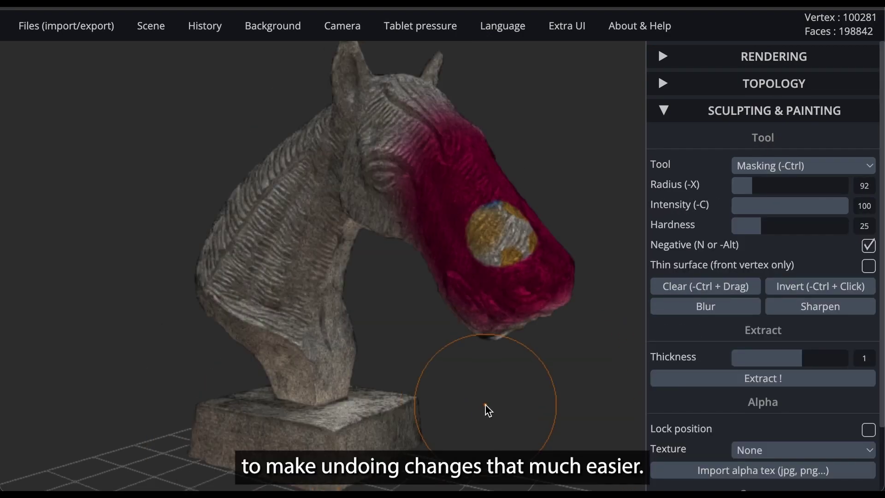
pyautogui.hotkey('ctrl', 'z')
pyautogui.hotkey('ctrl', 'z')
pyautogui.hotkey('ctrl', 'z')
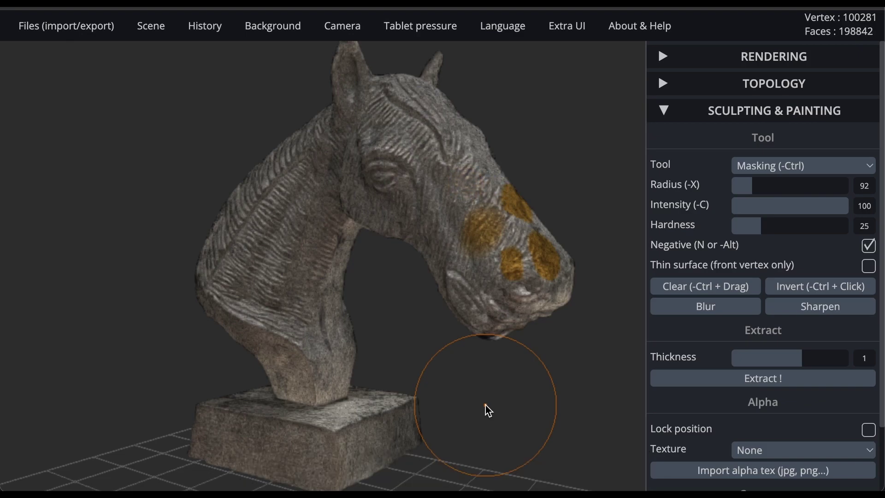
pyautogui.hotkey('ctrl', 'z')
pyautogui.hotkey('ctrl', 'z')
pyautogui.hotkey('ctrl', 'z')
pyautogui.hotkey('ctrl', 'z')
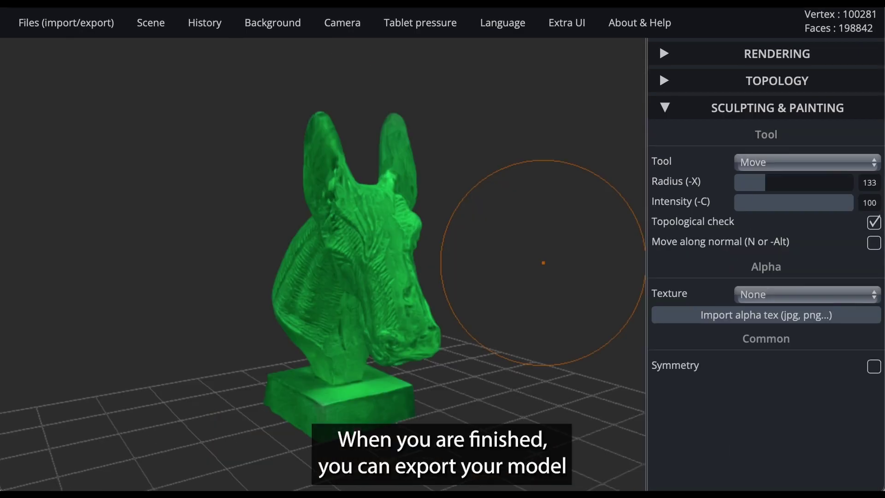
pyautogui.moveTo(81, 40)
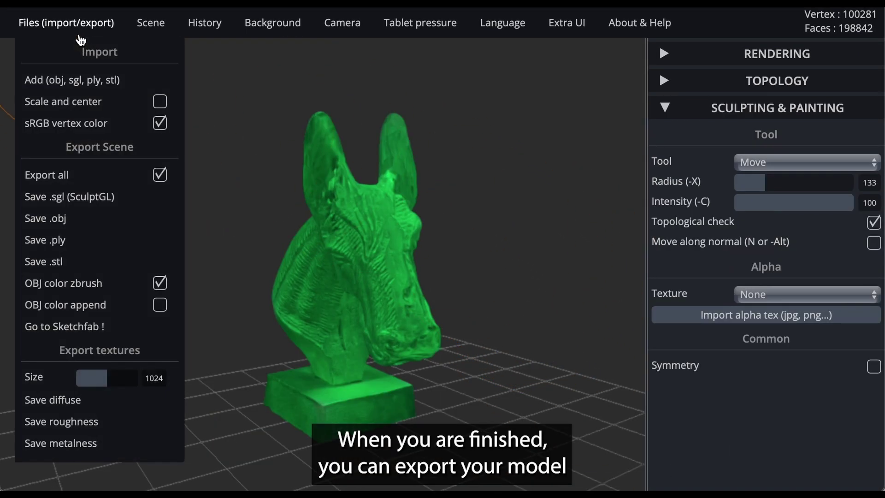